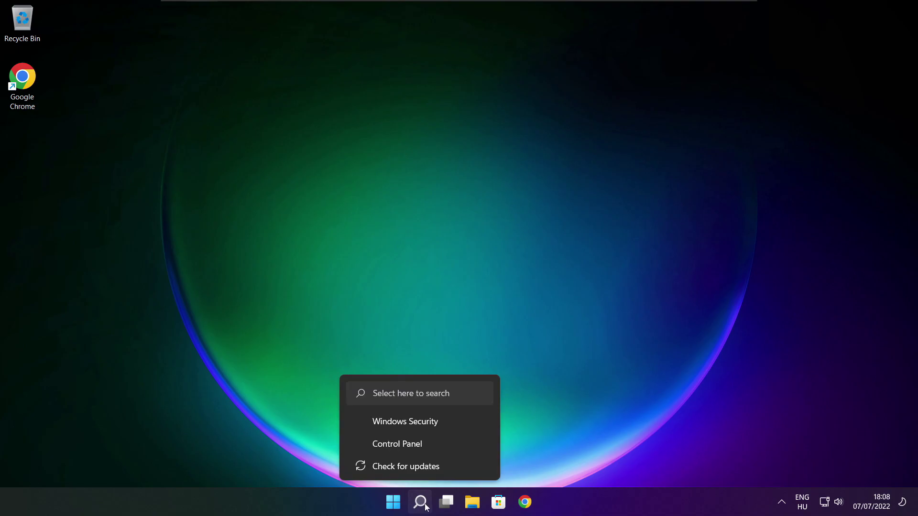
Step: Search Windows for "device manager", open Device Manager and maximize its window
click(423, 508)
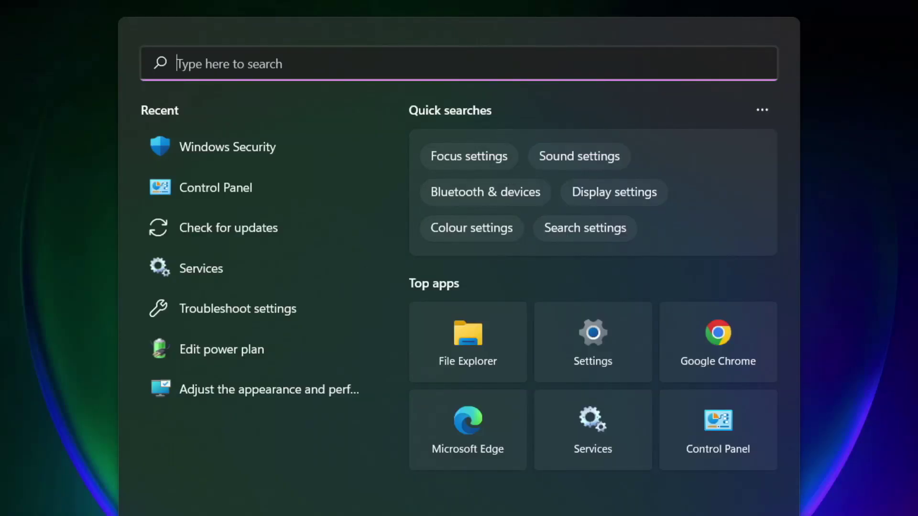
text(device m)
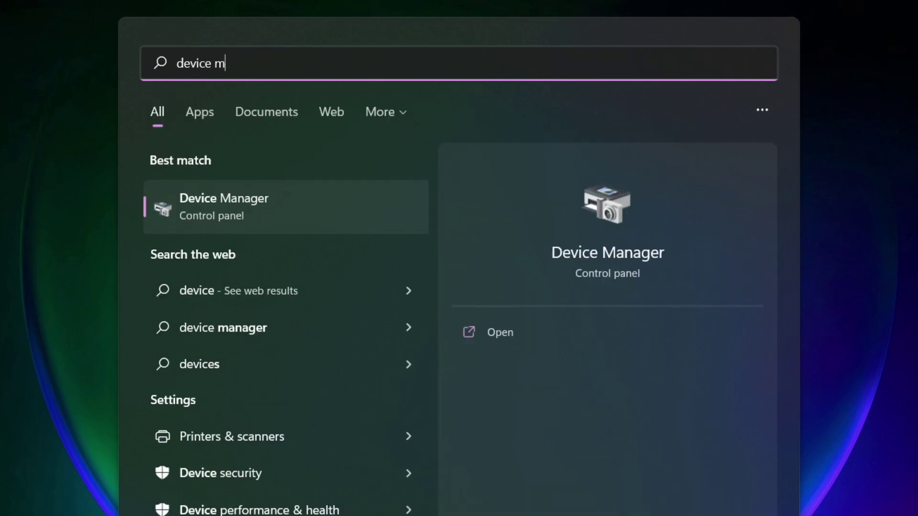
text(anag)
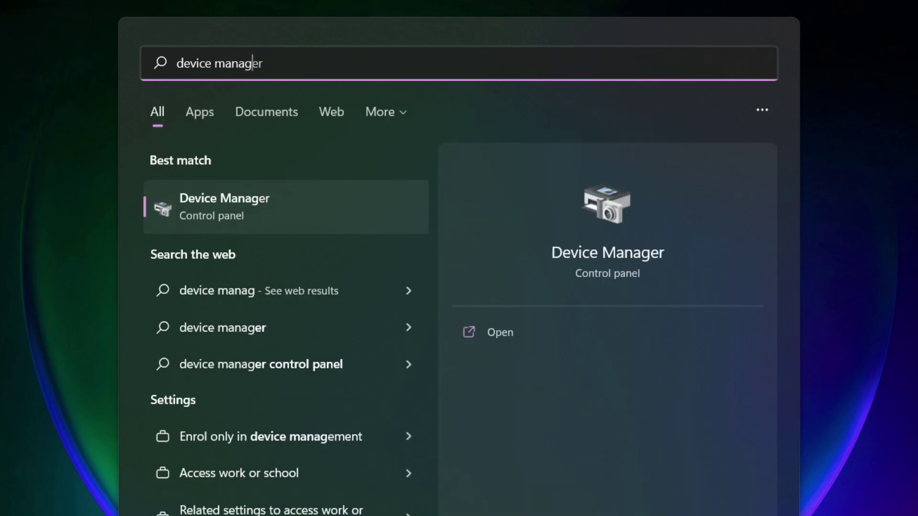
text(er)
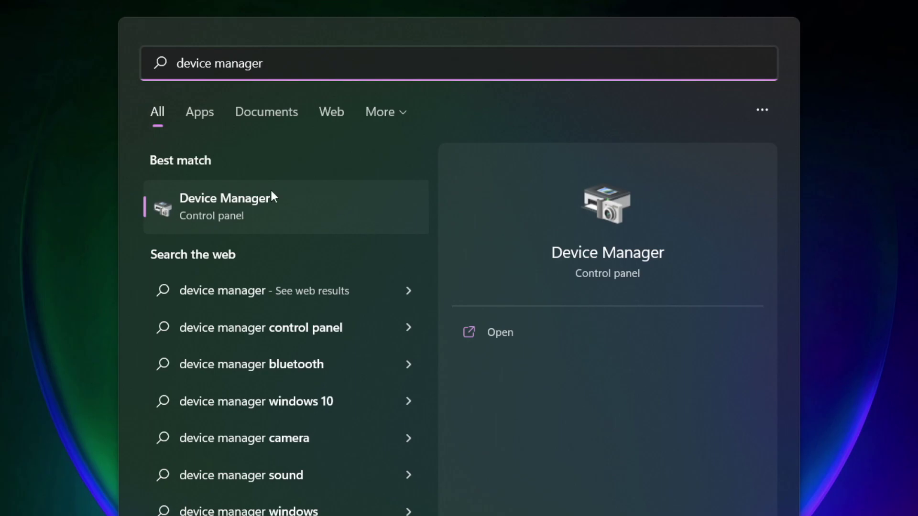
click(337, 209)
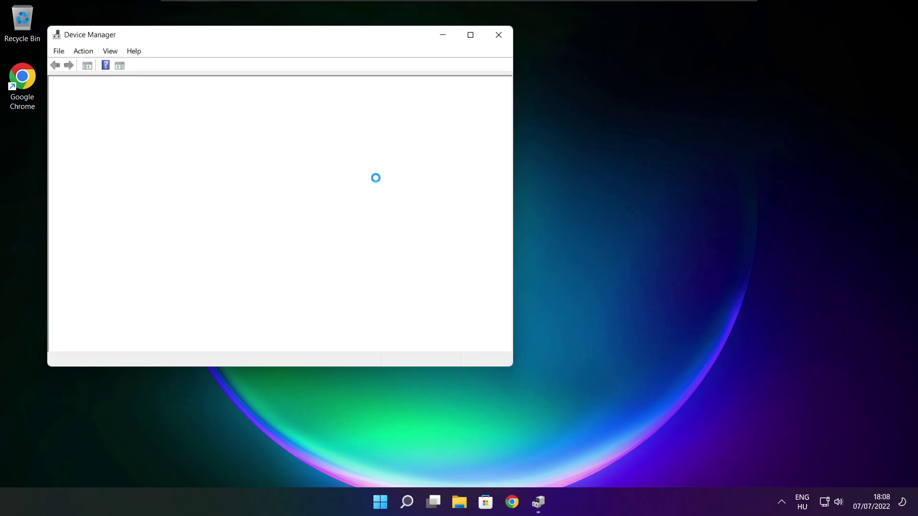
click(471, 35)
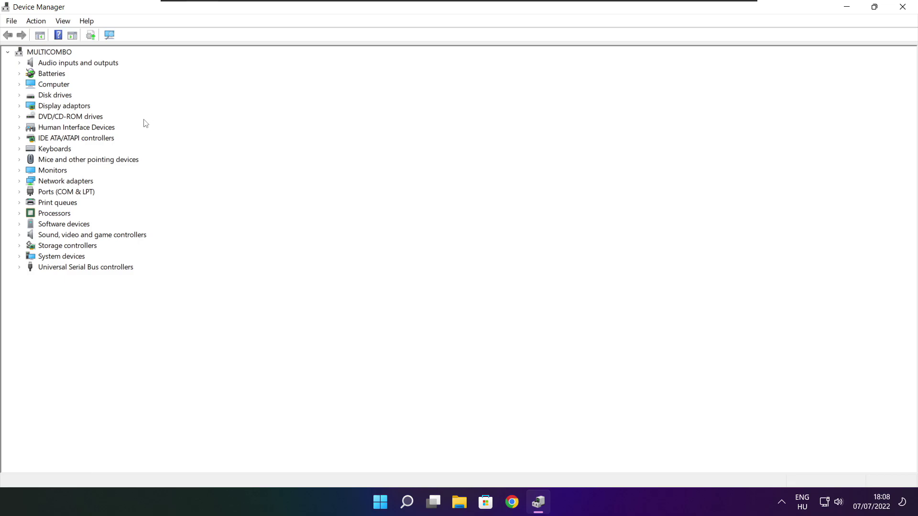
Step: Run an automatic driver update search for the VMware SVGA 3D display adaptor and close the update wizard
click(25, 108)
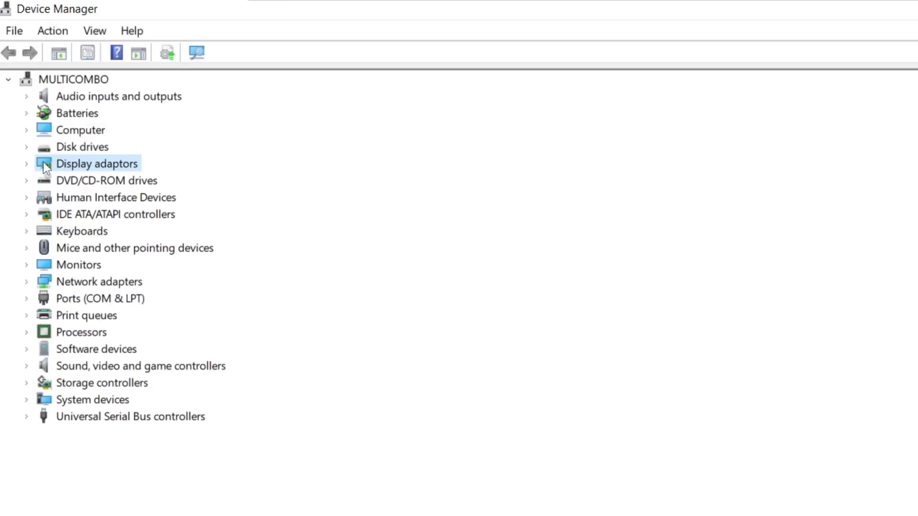
click(27, 164)
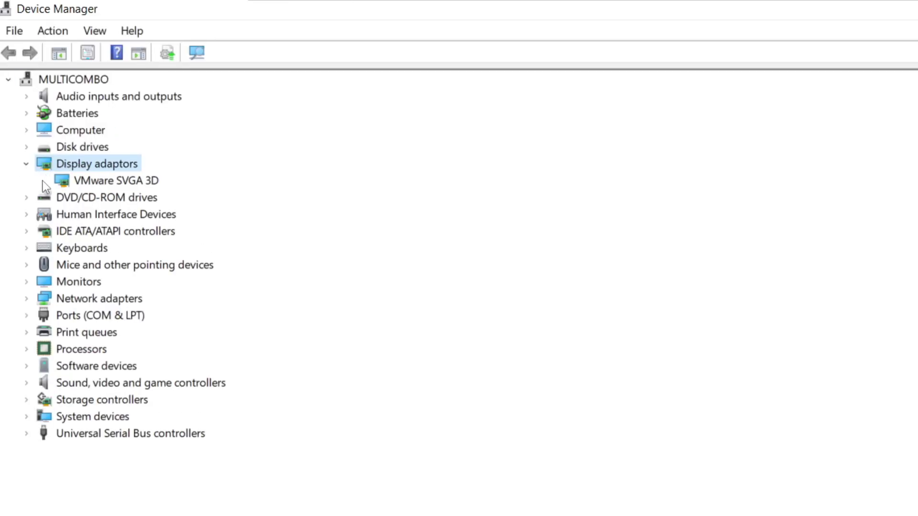
click(136, 182)
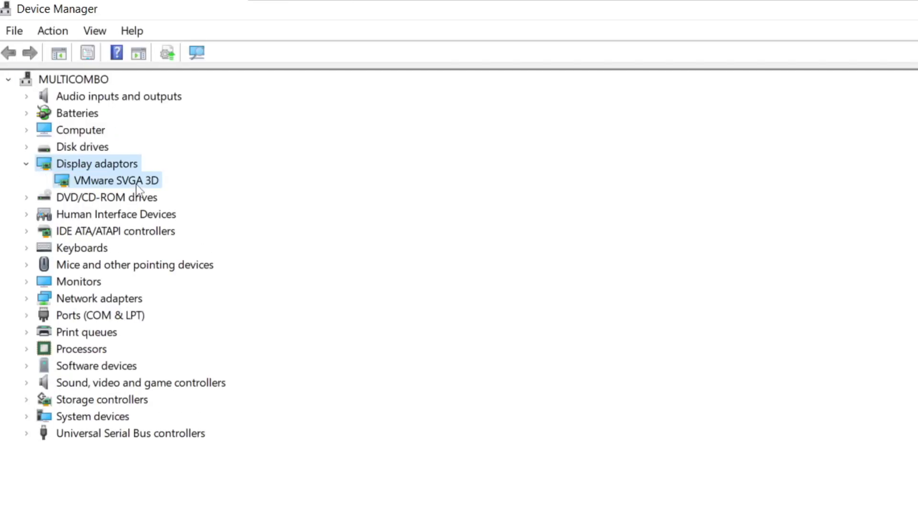
right_click(99, 183)
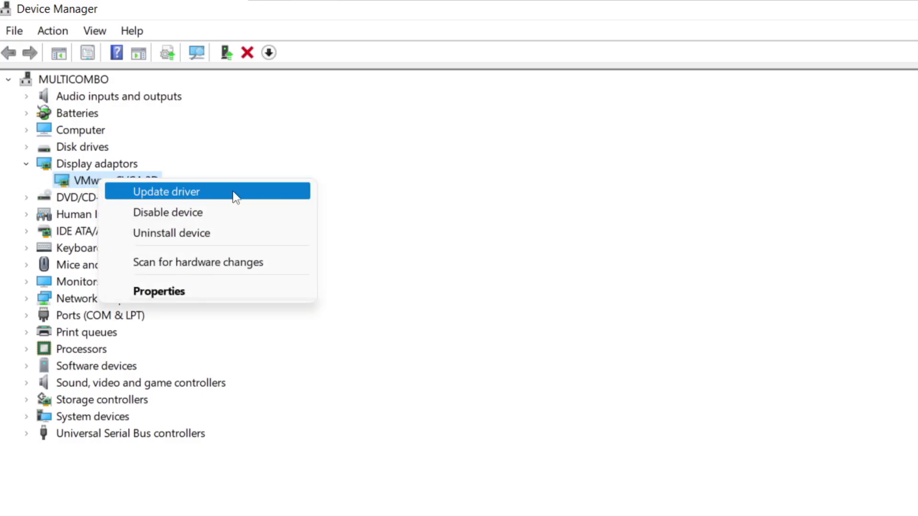
click(204, 194)
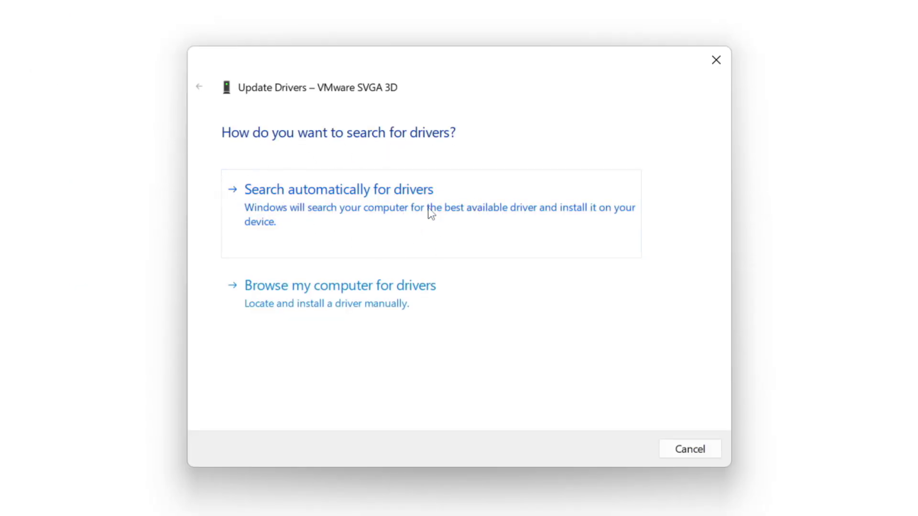
click(403, 213)
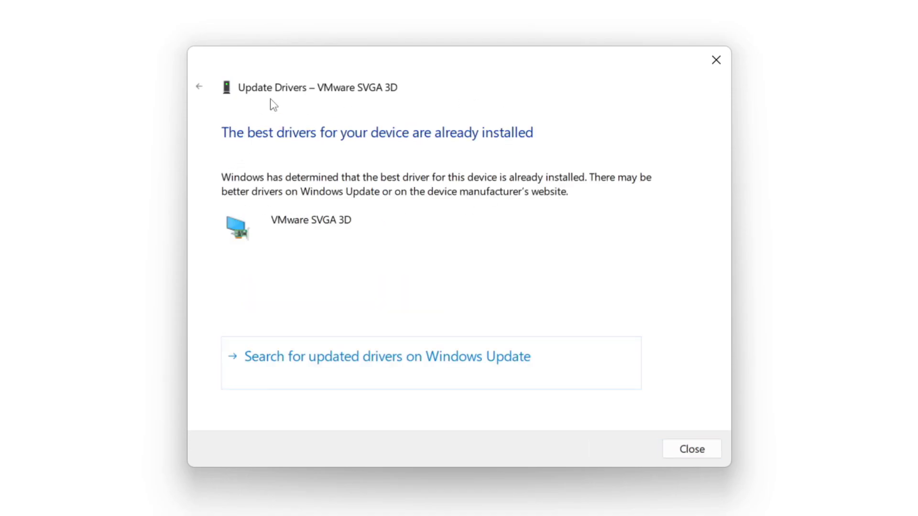
click(690, 454)
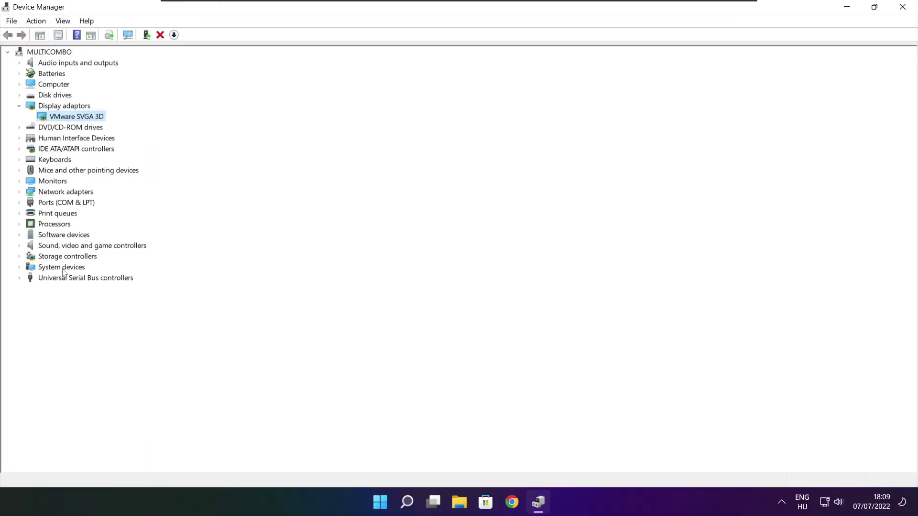
Step: Run an automatic driver update search for the High Definition Audio Device, closing the update wizard and Device Manager when done
click(62, 303)
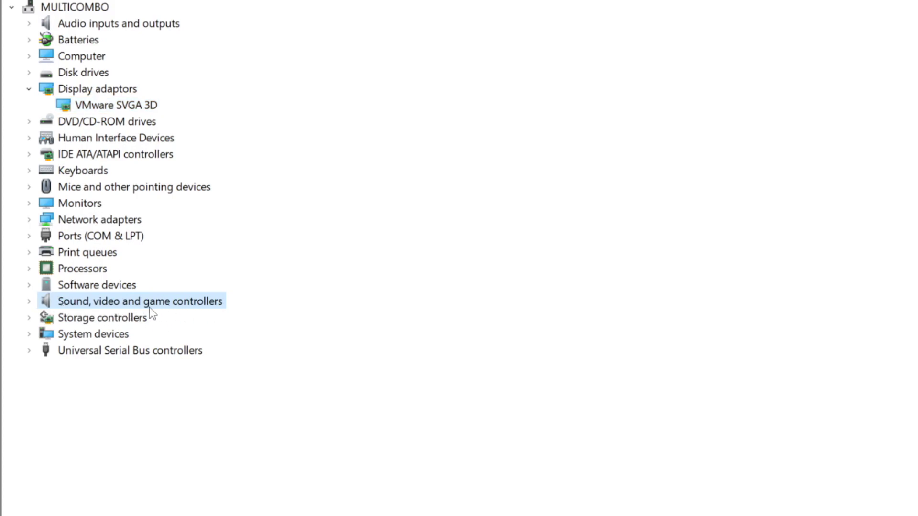
click(29, 302)
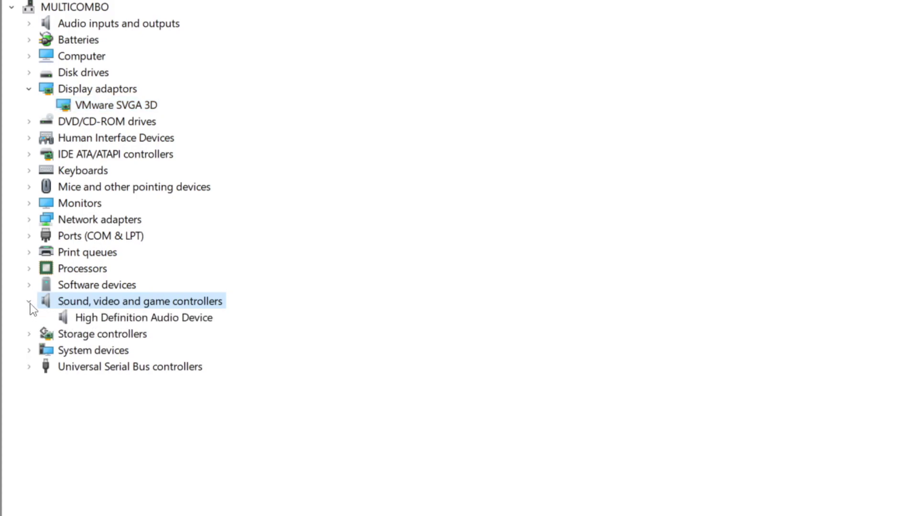
click(109, 319)
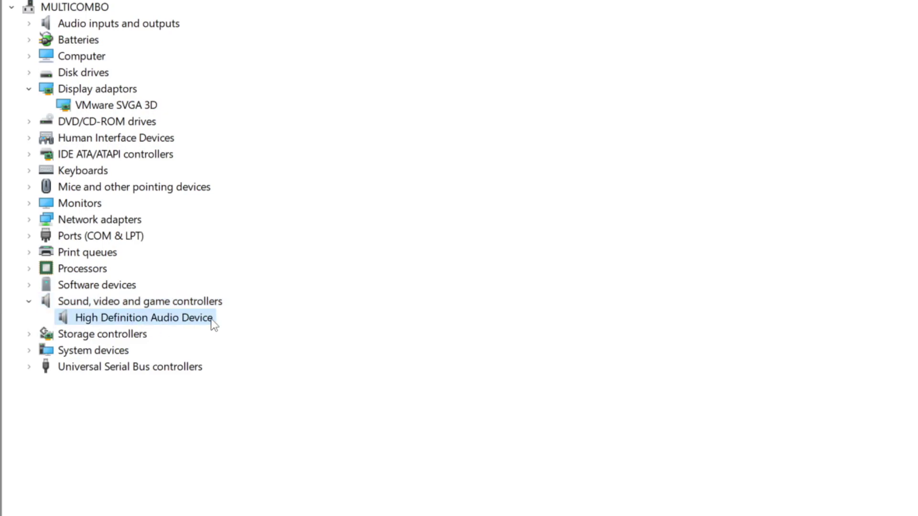
right_click(135, 323)
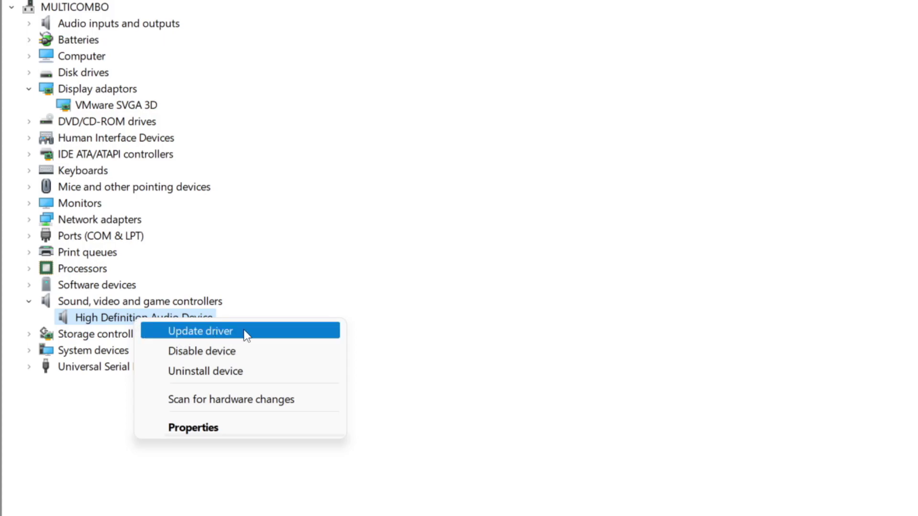
click(273, 335)
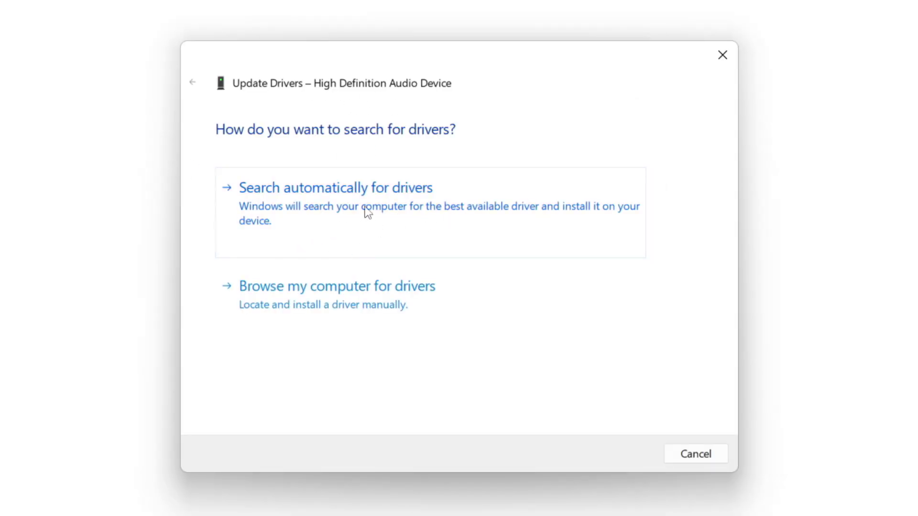
click(366, 208)
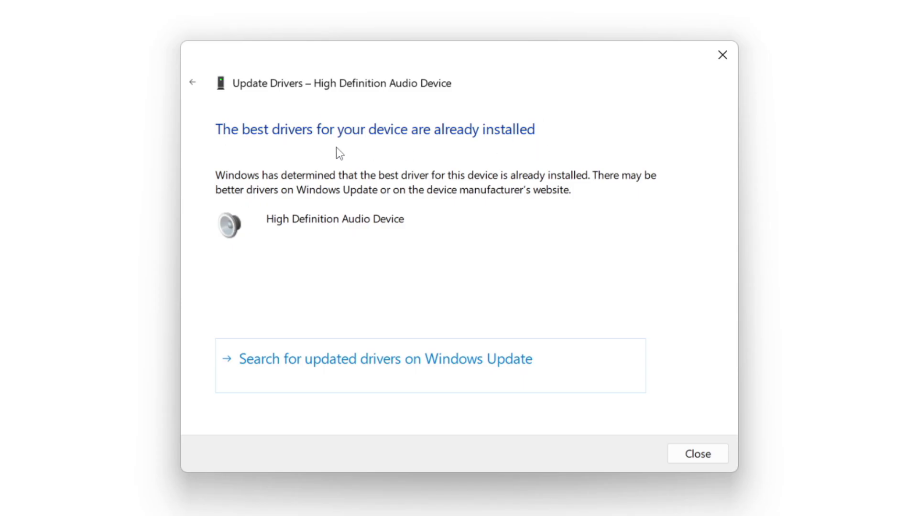
click(699, 454)
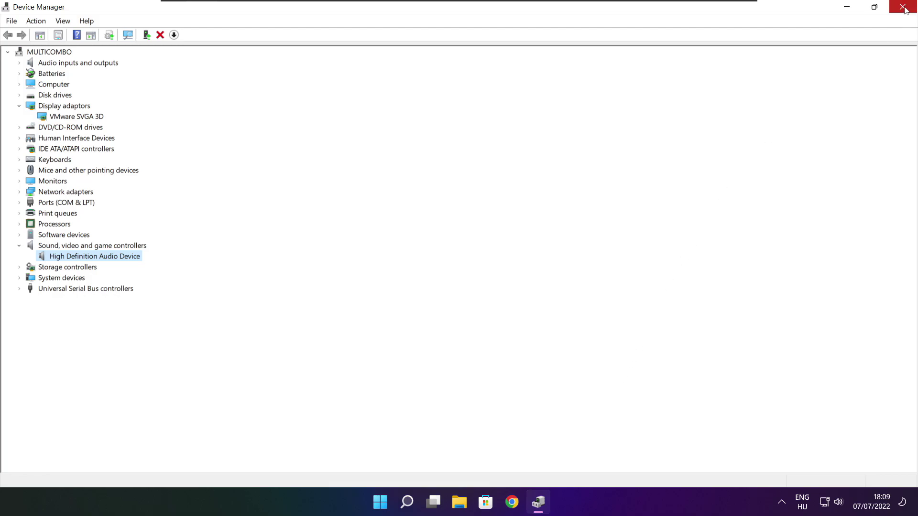
click(905, 9)
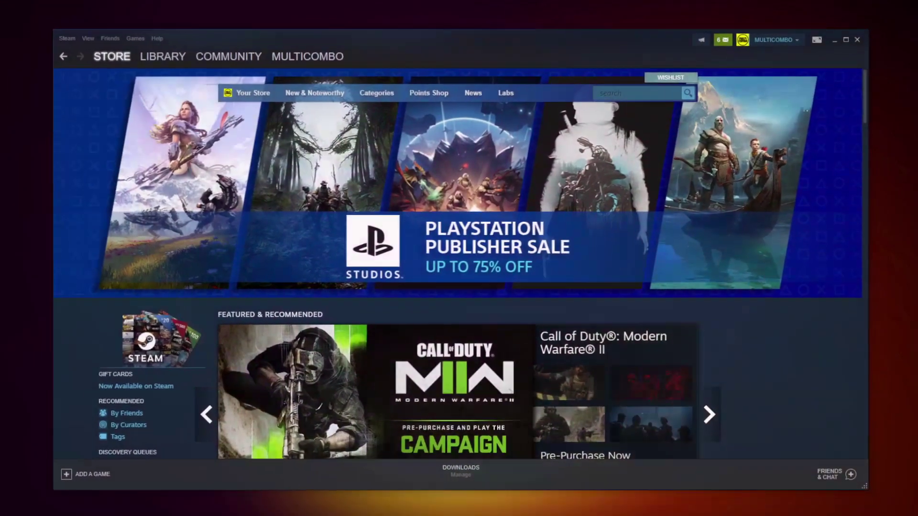
Step: In the Steam library, verify the integrity of the local files of the "NOT WORKING GAME" listed under Favorites
mouse_move(161, 59)
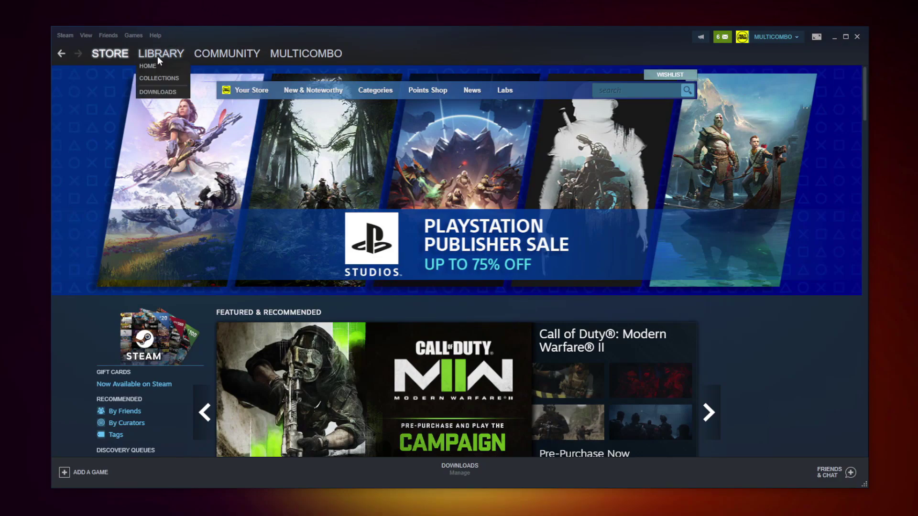
click(159, 55)
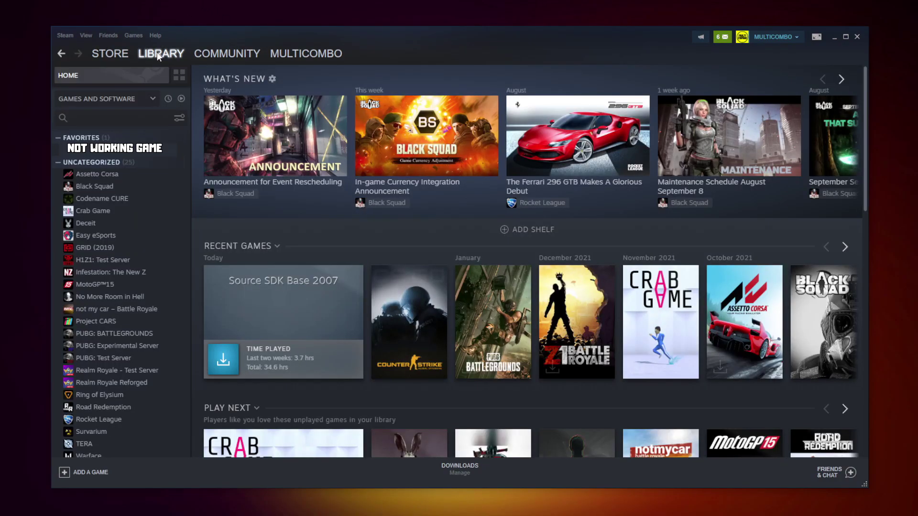
right_click(179, 151)
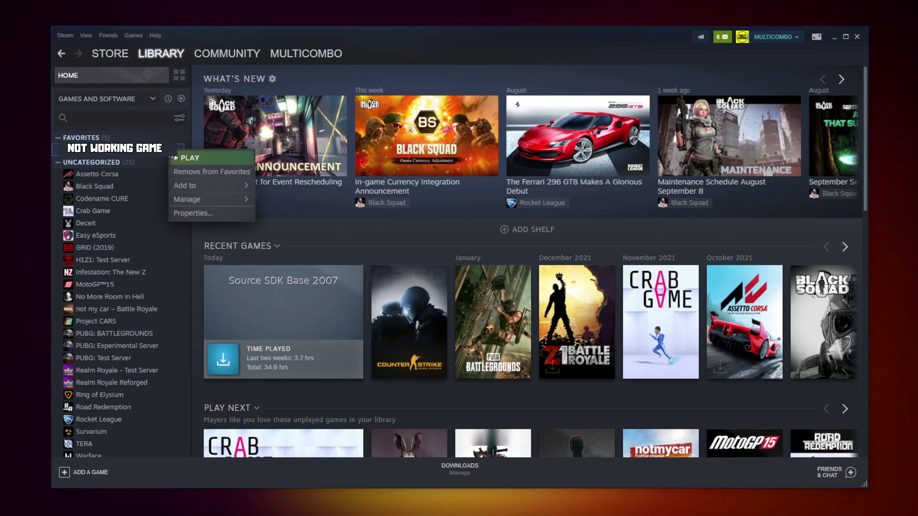
click(205, 212)
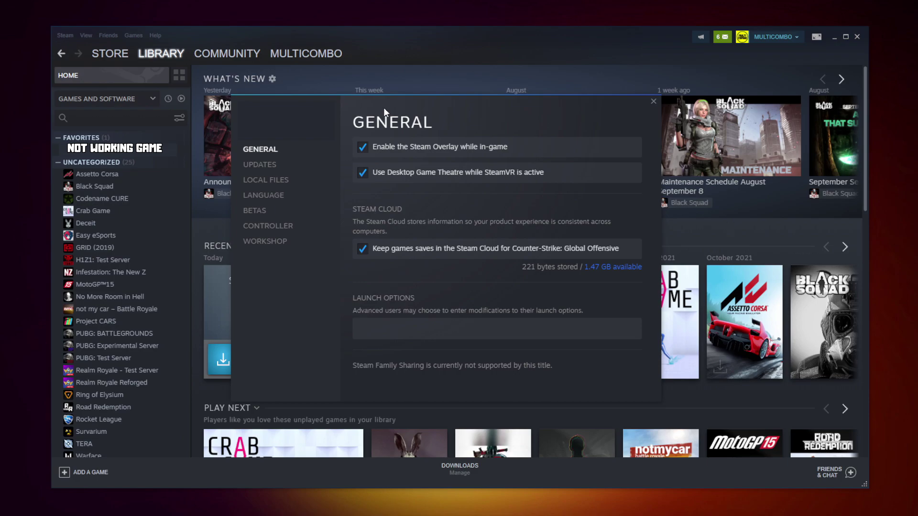
click(270, 183)
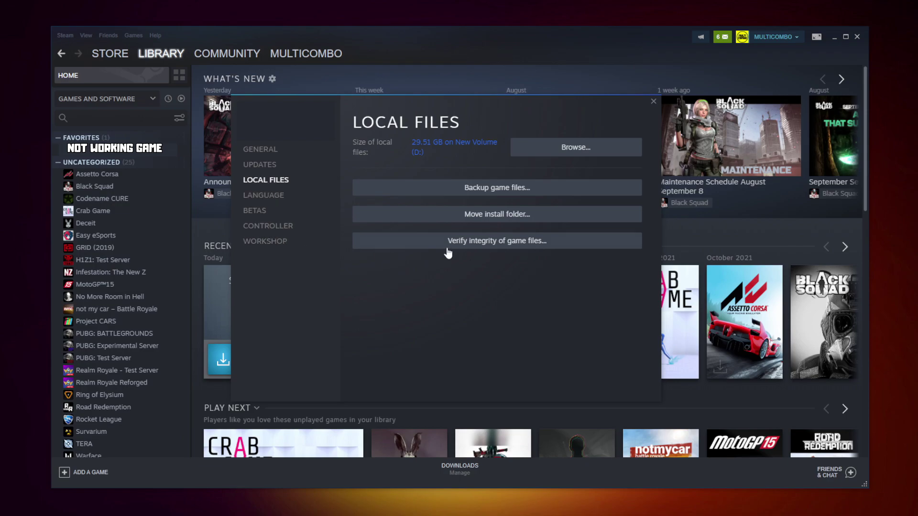
click(500, 245)
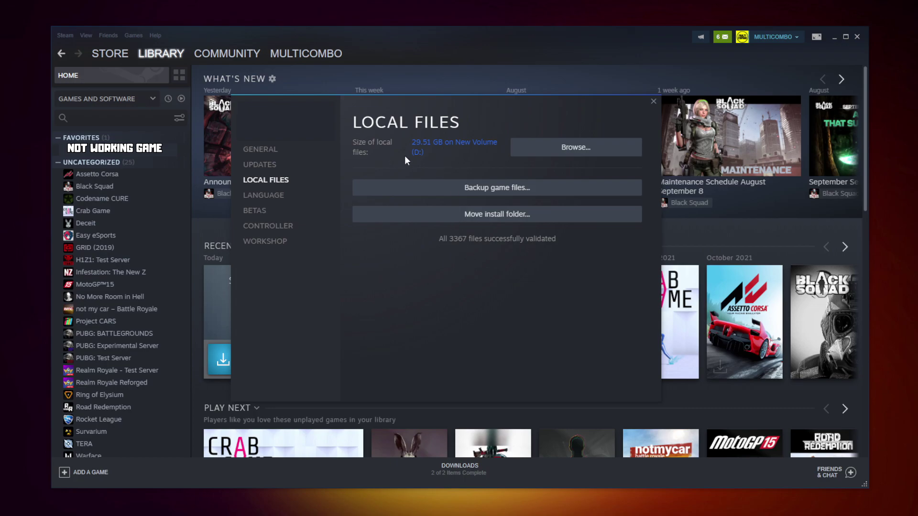
Step: Browse to the game's install folder and open the compatibility properties of the "NOT WORKING GAME" application file
click(583, 150)
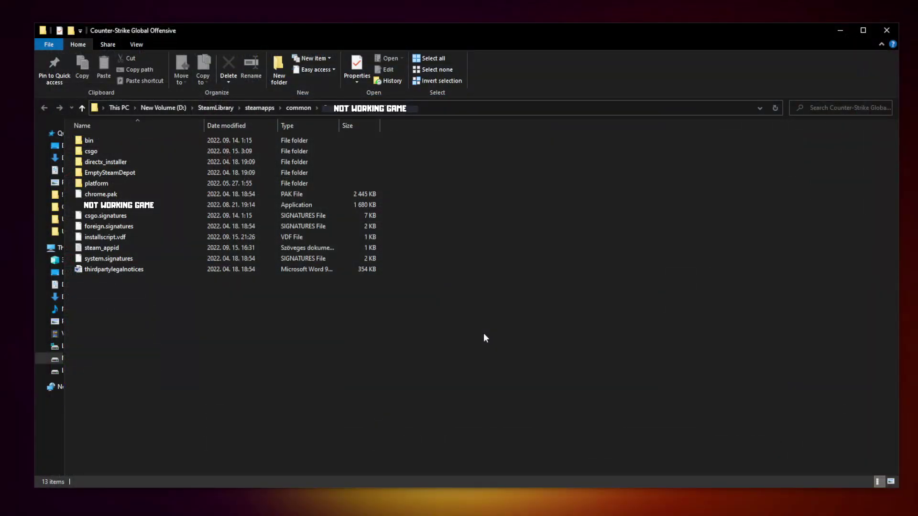
click(212, 209)
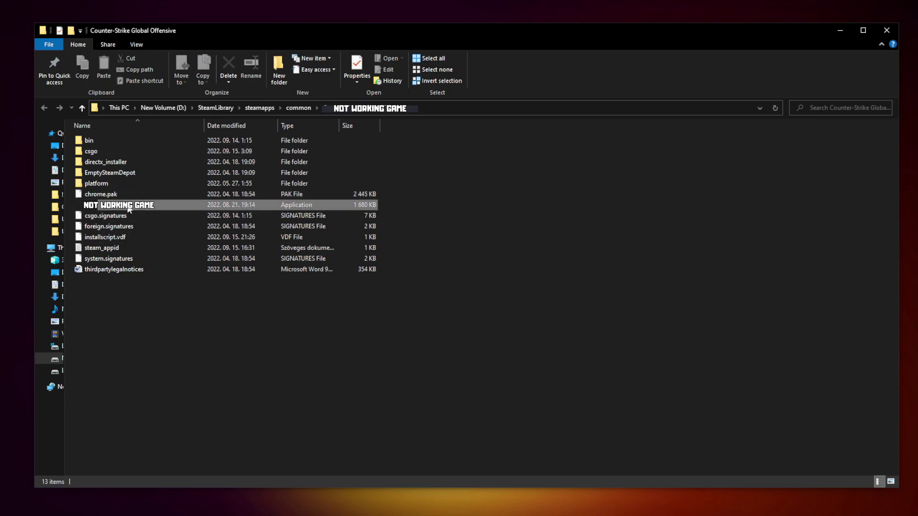
right_click(184, 206)
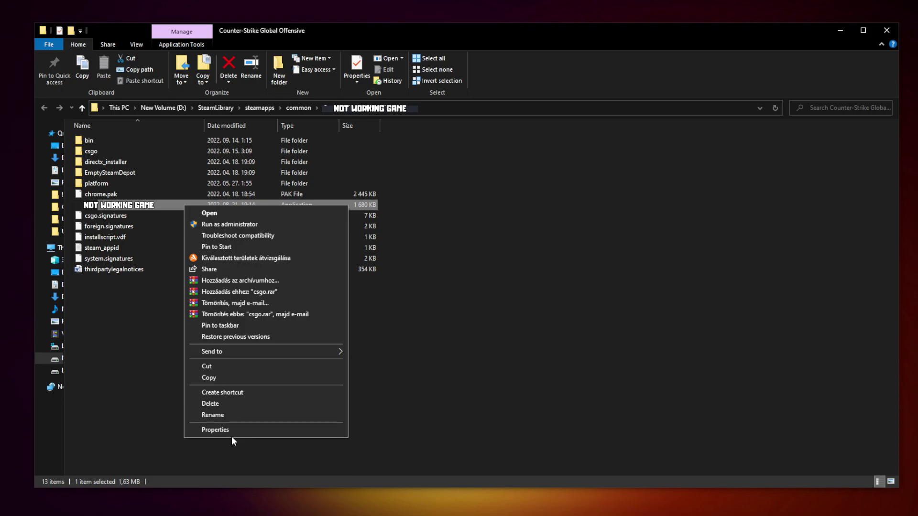
click(265, 428)
click(442, 85)
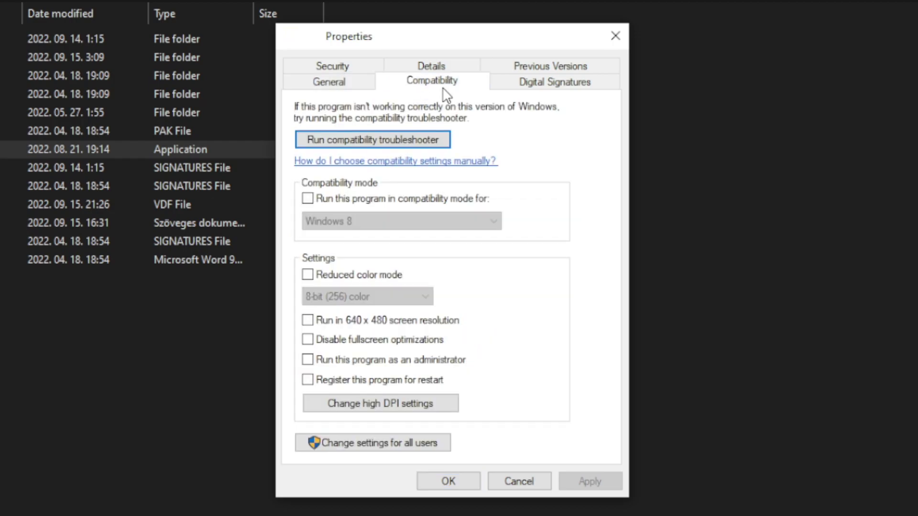
Step: Enable compatibility mode for Windows 8, disable fullscreen optimizations, set the game to run as an administrator, and apply the properties
click(307, 199)
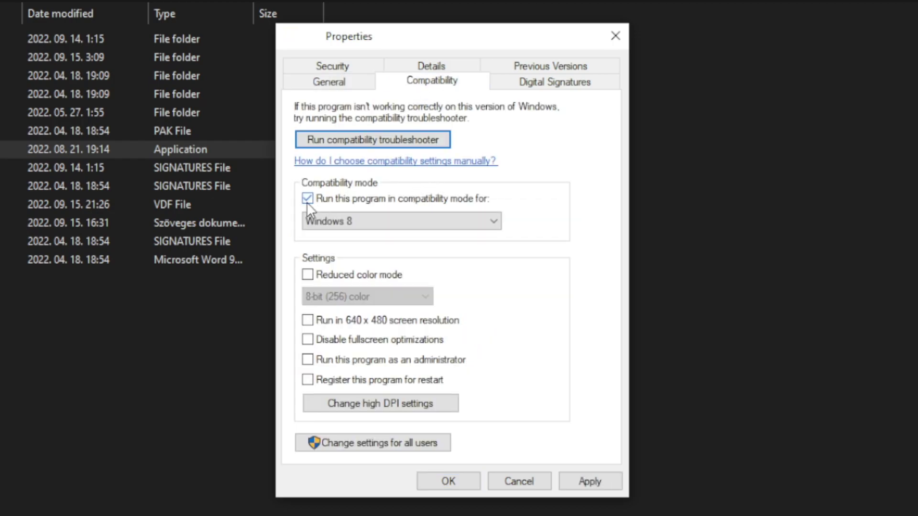
click(355, 218)
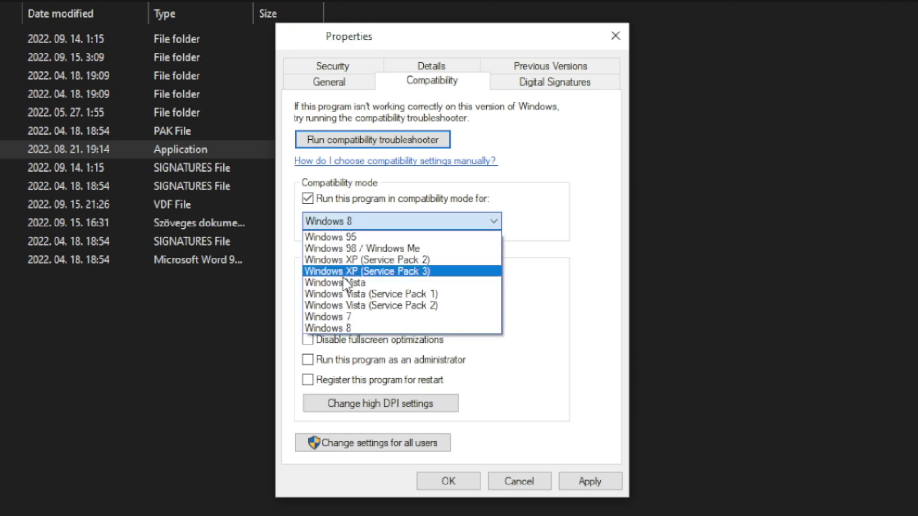
click(353, 328)
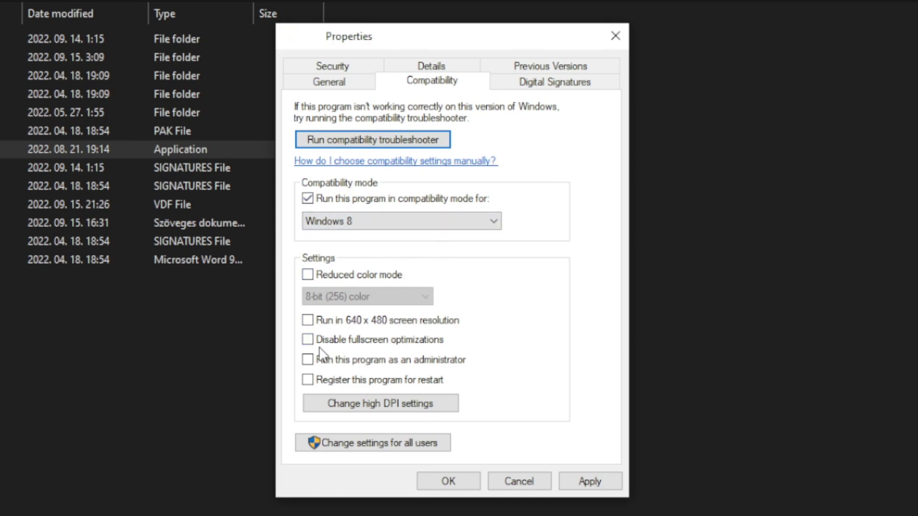
click(372, 344)
click(440, 364)
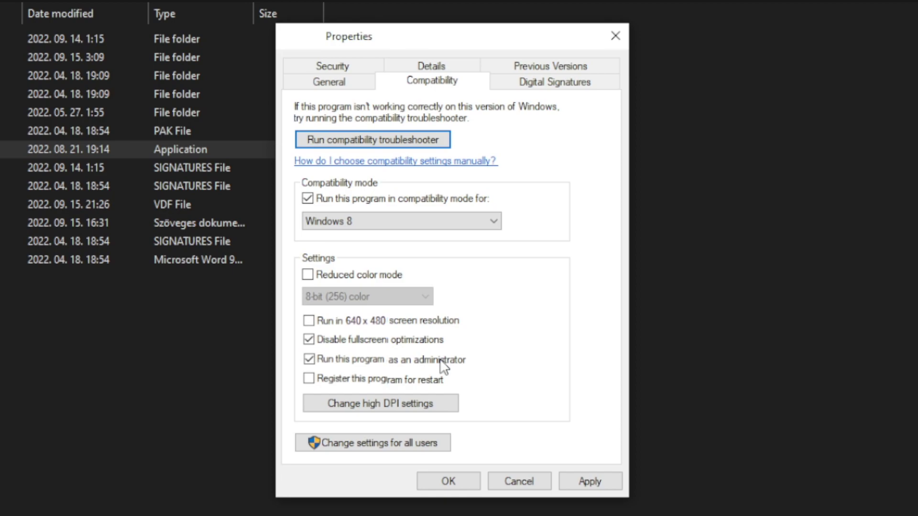
click(596, 480)
click(447, 483)
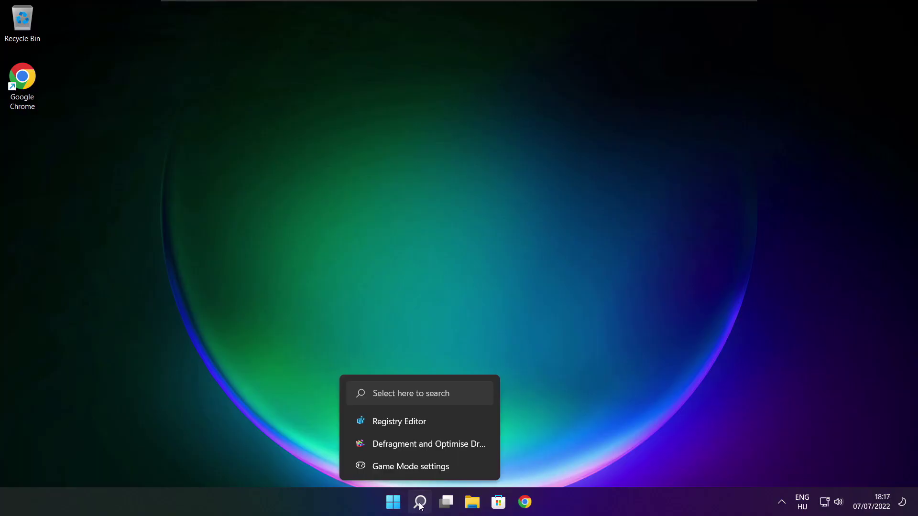
Step: Search Windows for "updates", run a Windows Update check, and close Settings
click(420, 501)
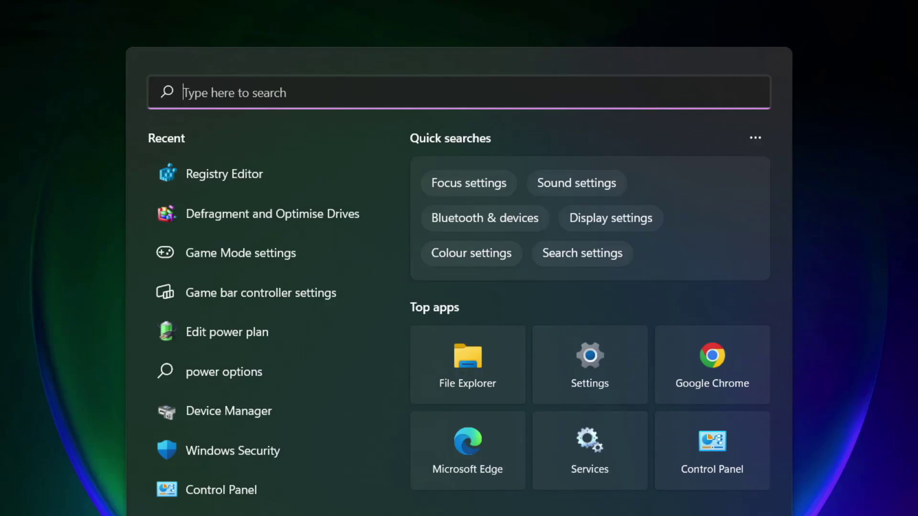
text(u)
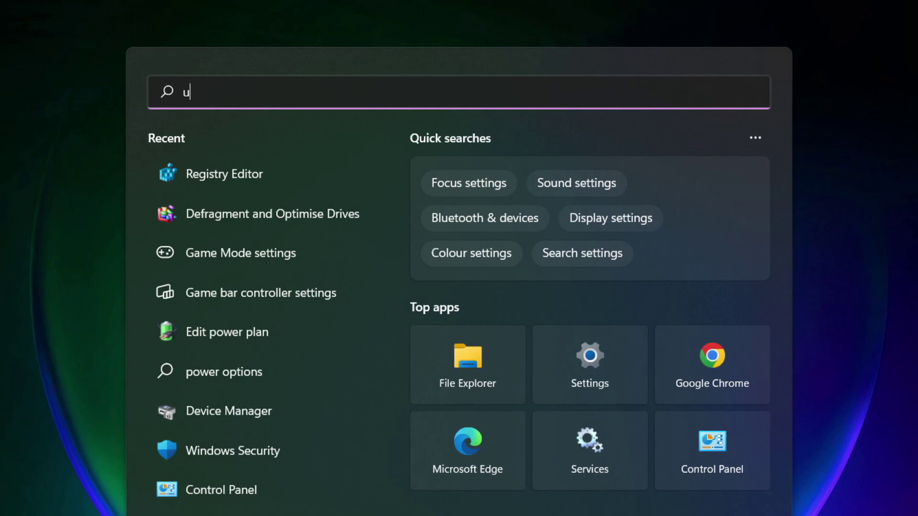
text(pdates)
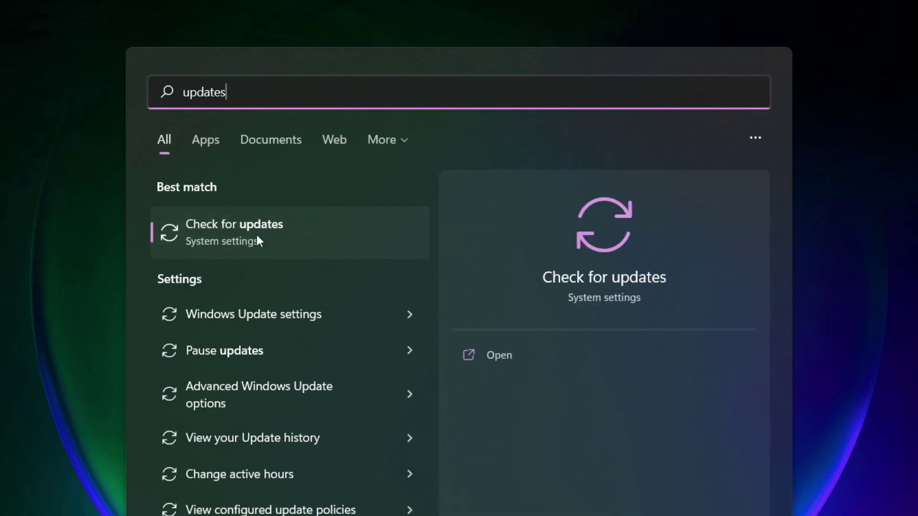
click(279, 237)
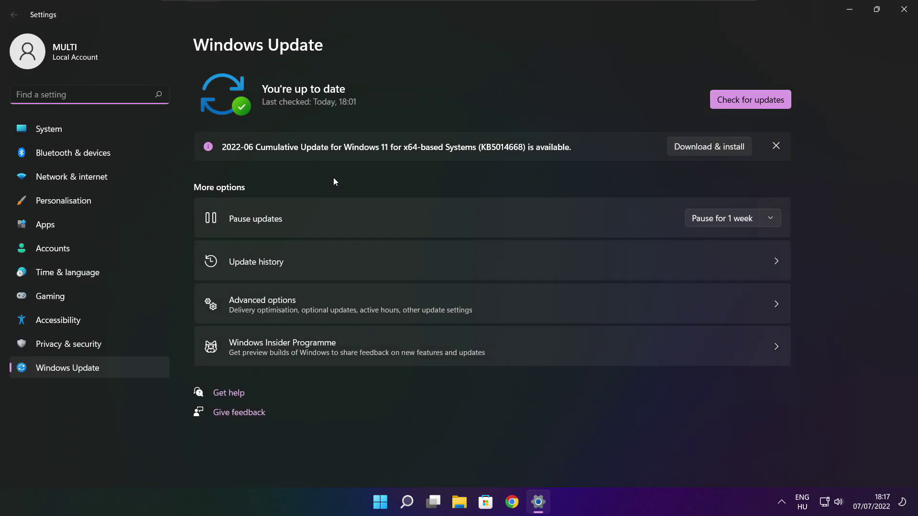
click(750, 100)
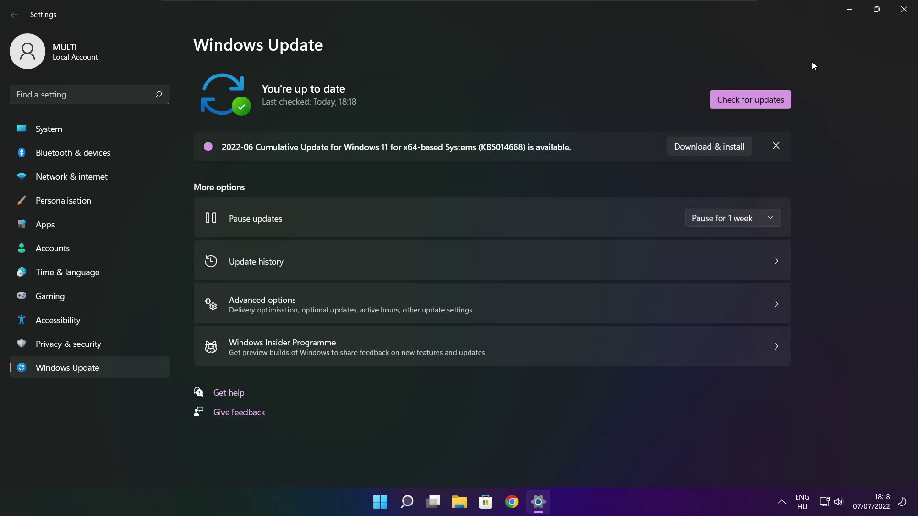
click(903, 13)
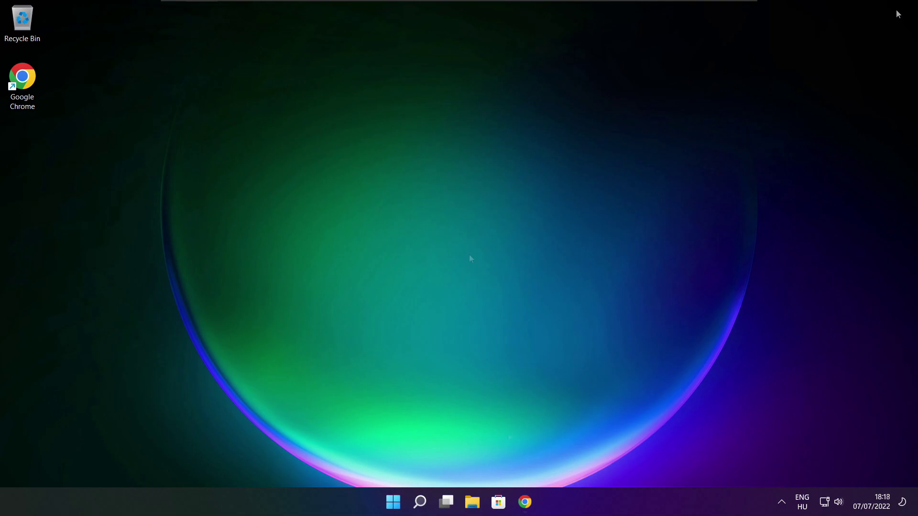
Step: In Google Chrome, download the English DirectX End-User Runtime Web Installer from the Microsoft Download Center page
click(524, 502)
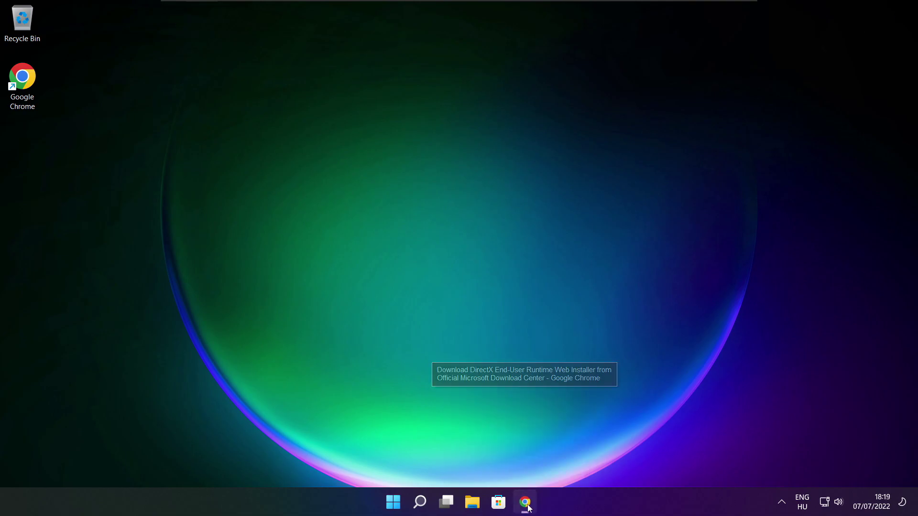
click(273, 31)
click(273, 31)
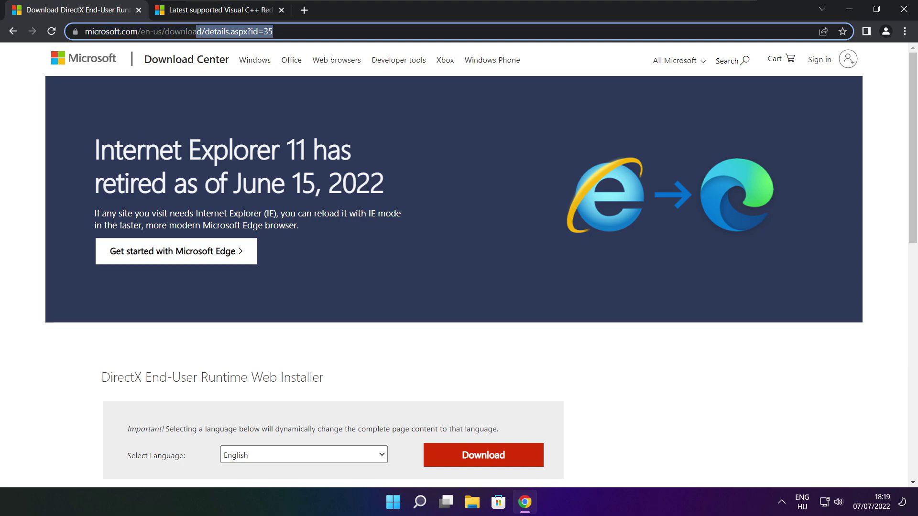
click(329, 345)
scroll(903, 139, down, 4)
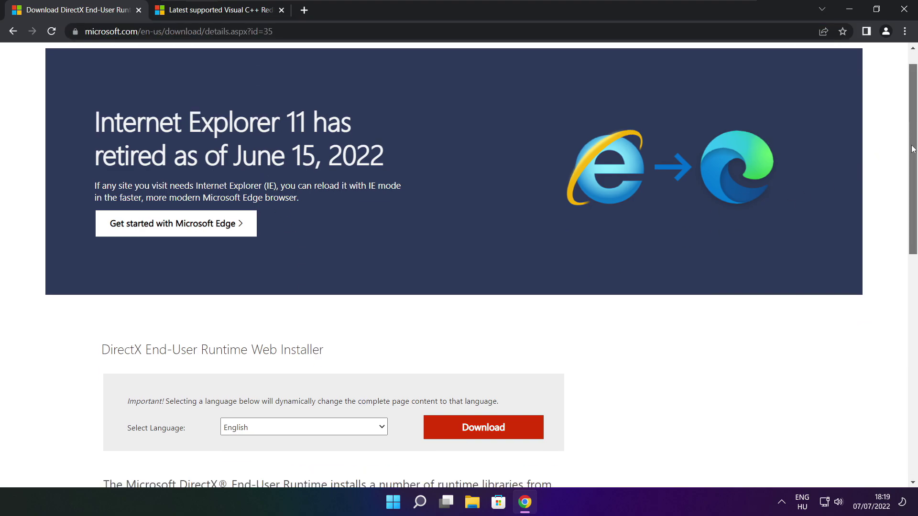
mouse_move(340, 199)
mouse_down()
mouse_move(78, 199)
mouse_move(337, 200)
mouse_up()
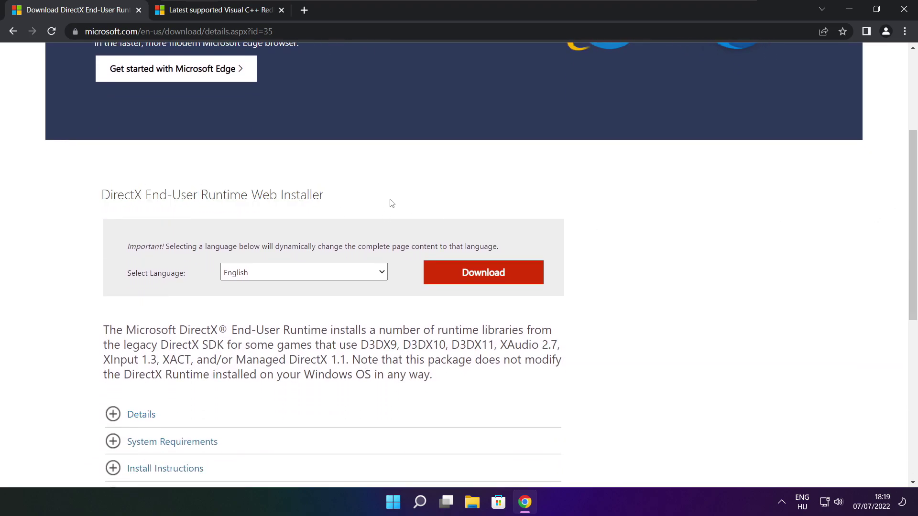
click(486, 275)
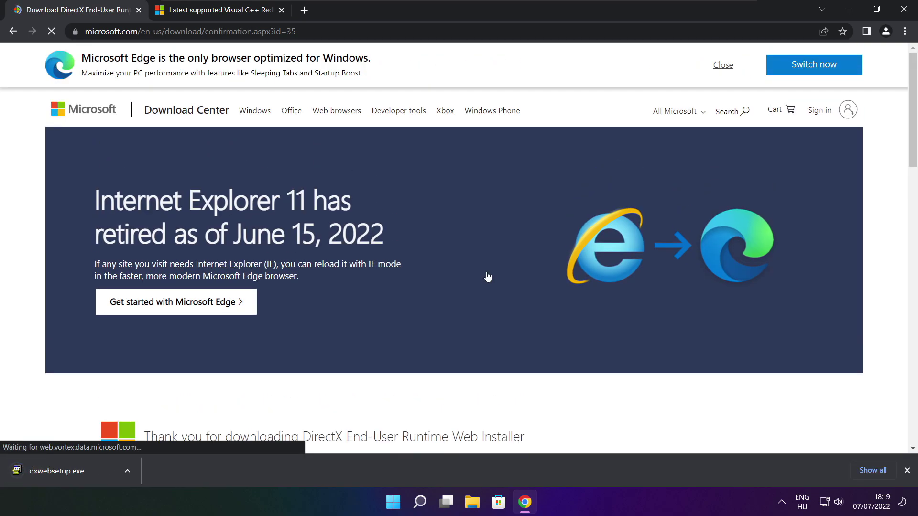
Step: Install the DirectX runtime with dxwebsetup.exe, accepting the agreement and leaving out the Bing Bar, and close its download page
click(86, 471)
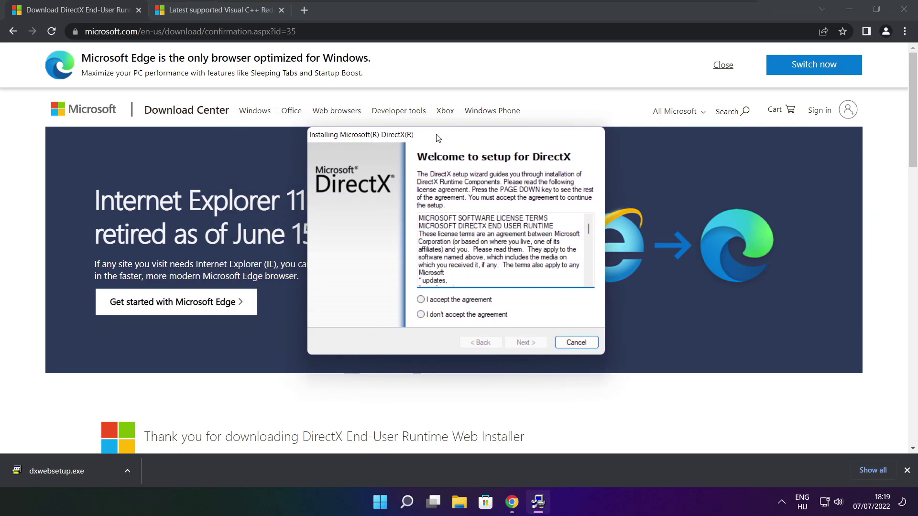
drag(589, 228, 588, 280)
click(441, 300)
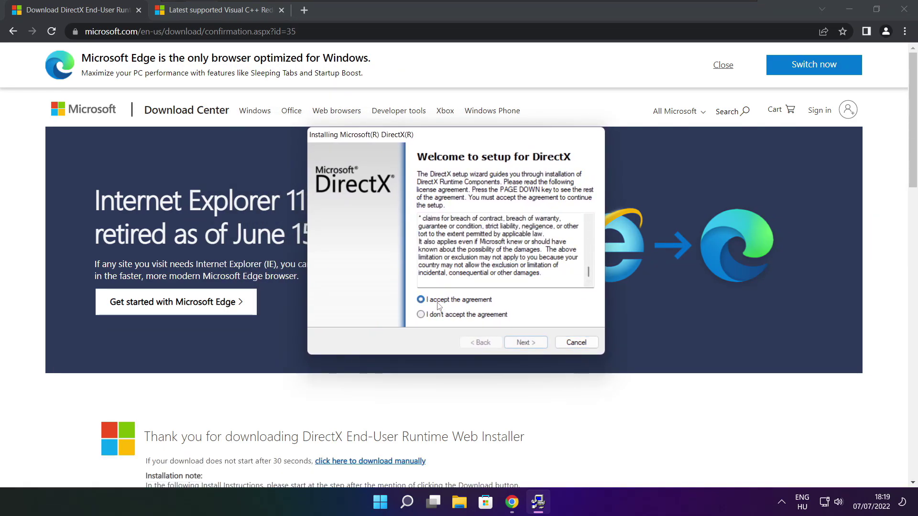
click(526, 343)
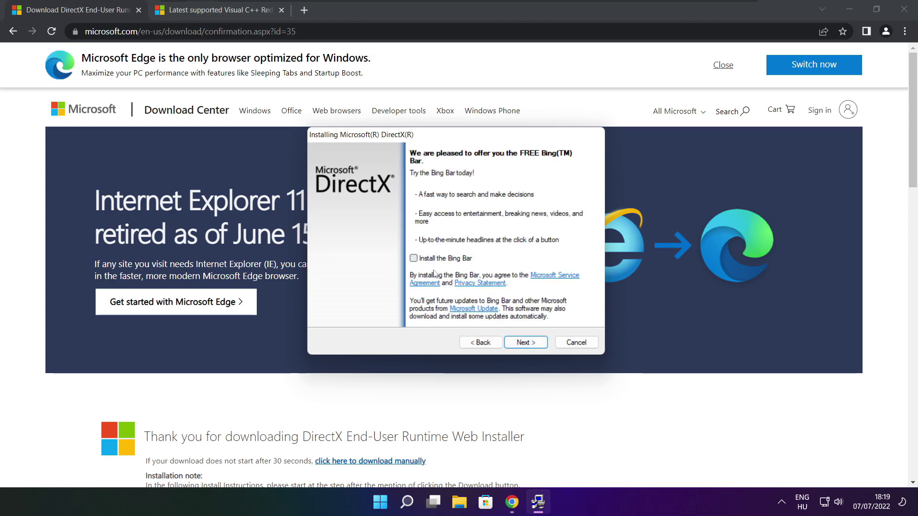
click(535, 343)
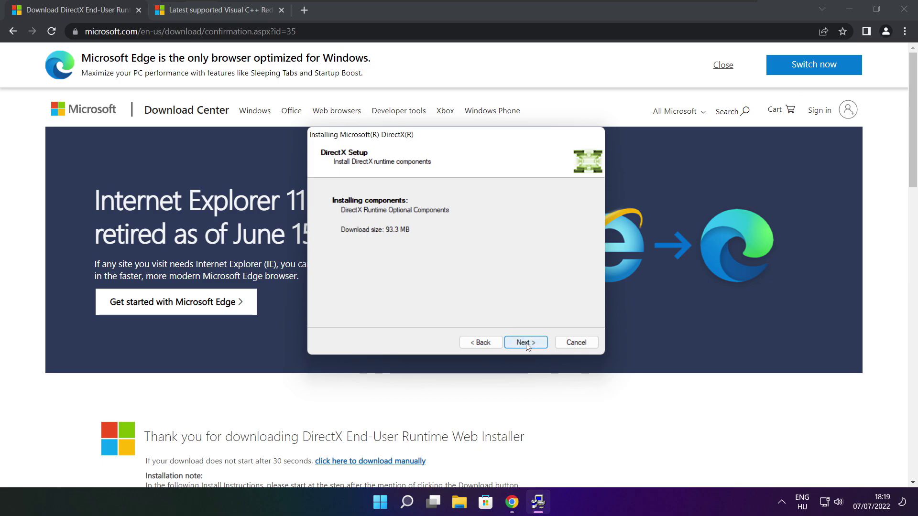
click(527, 346)
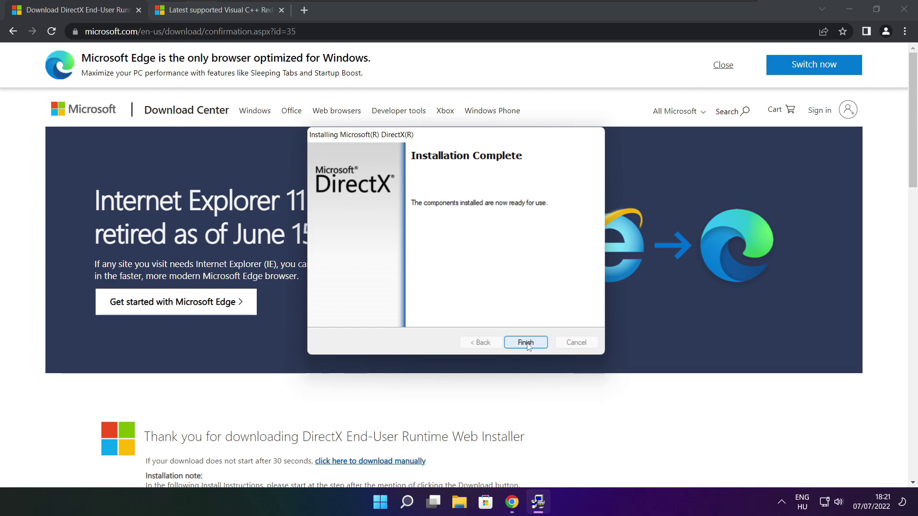
click(525, 342)
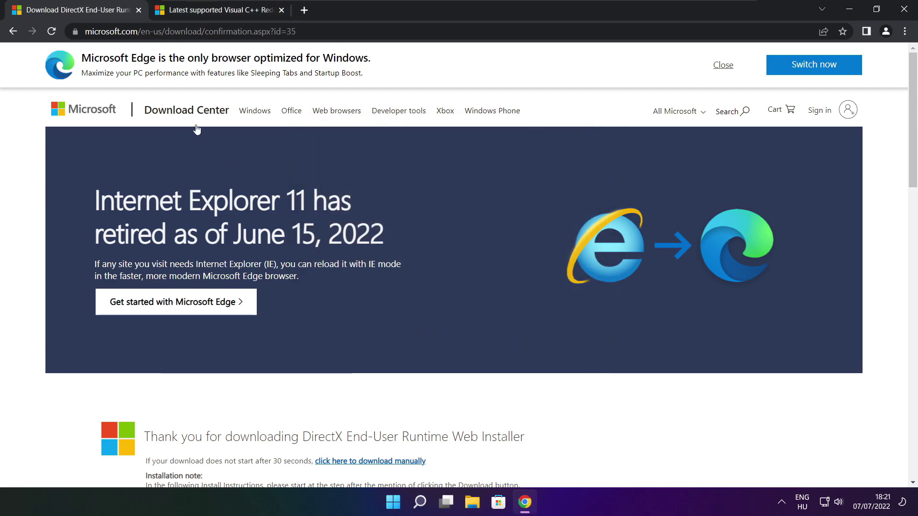
click(139, 10)
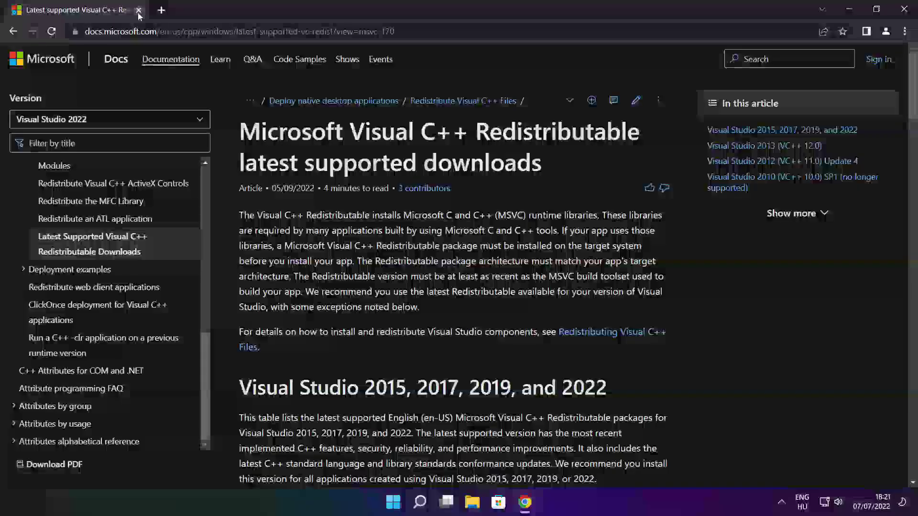
Step: Download the ARM64, X86 and X64 Visual C++ Redistributable installers from the Visual Studio 2015, 2017, 2019, and 2022 table
key(ctrl+l)
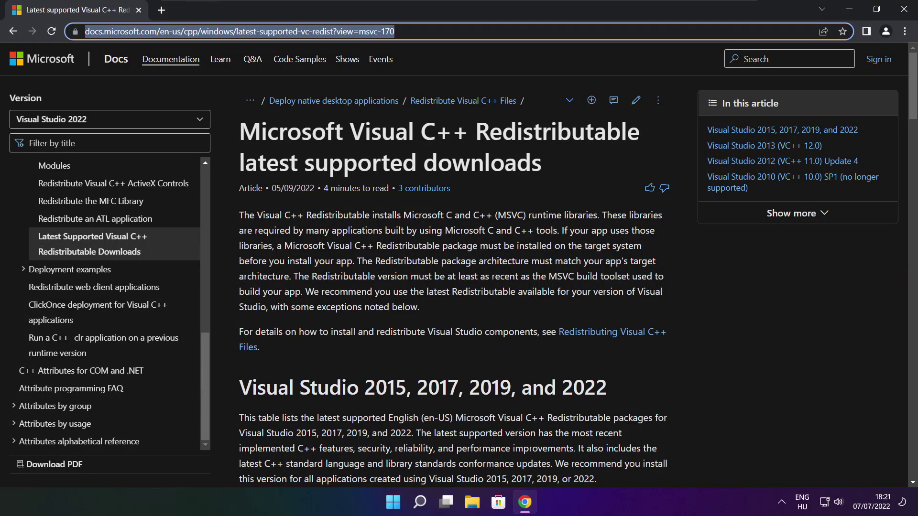
click(455, 58)
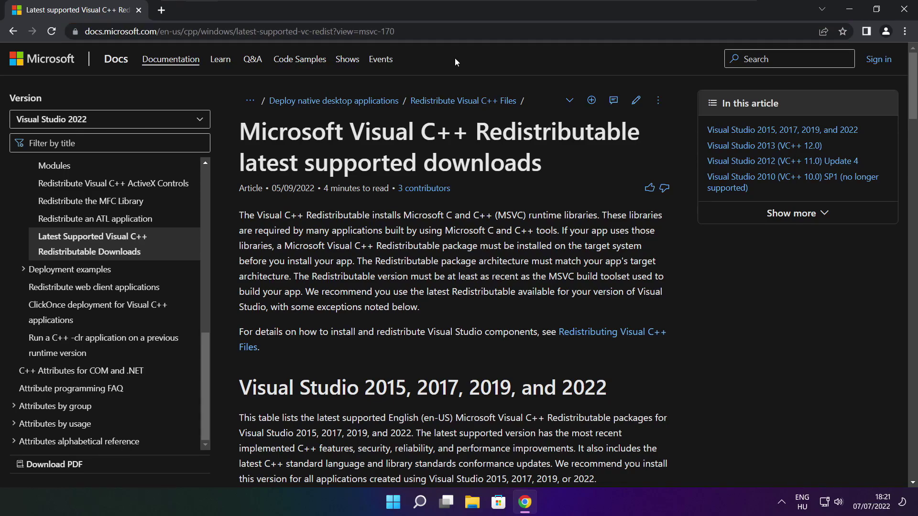
drag(914, 90, 904, 136)
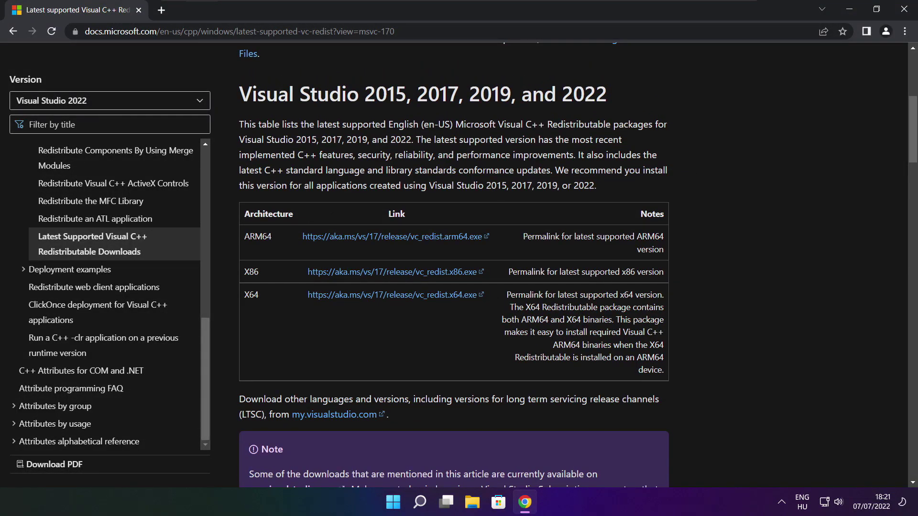
drag(242, 237, 617, 330)
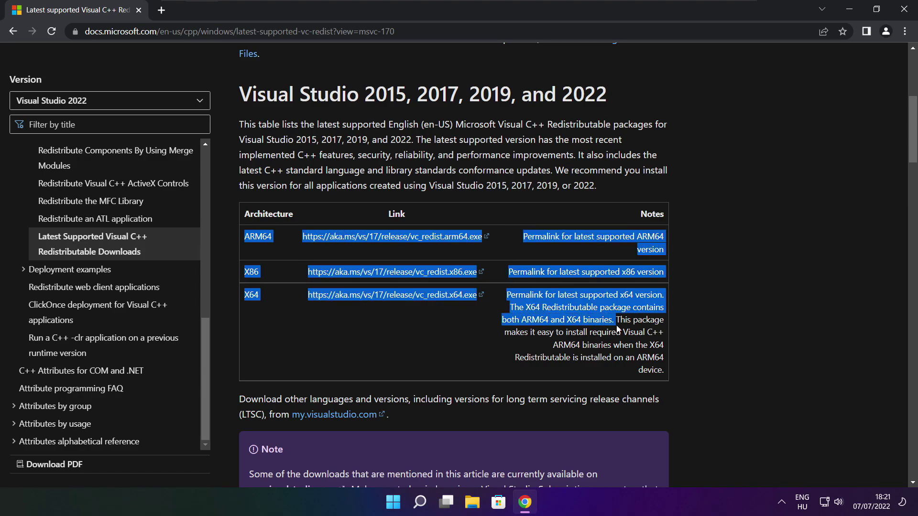
click(617, 330)
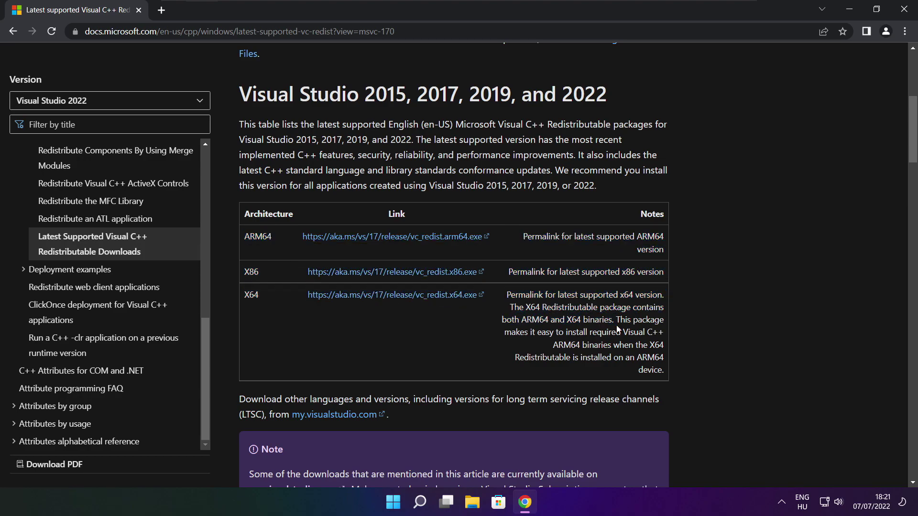
click(381, 239)
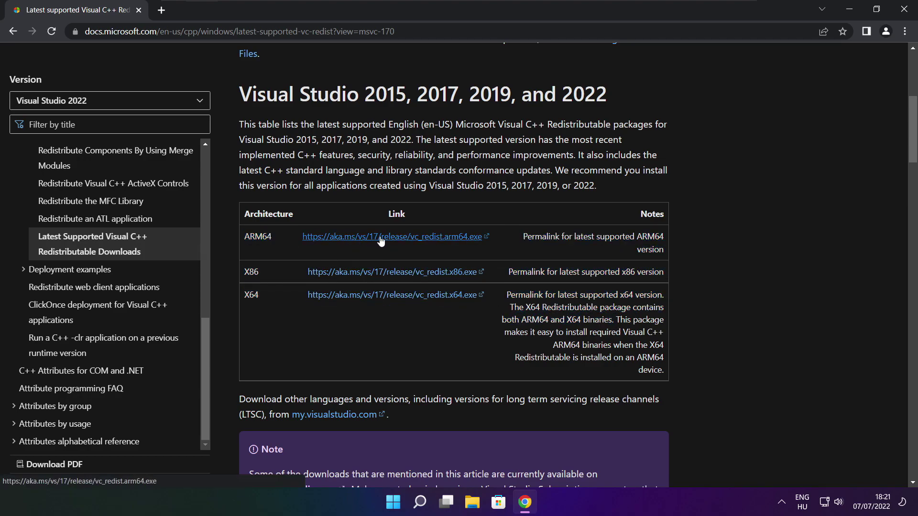
click(379, 277)
click(378, 295)
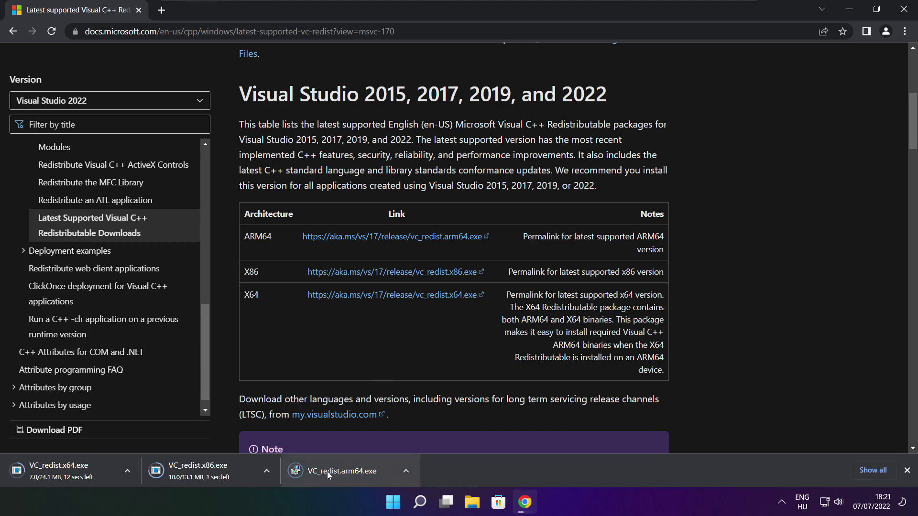
Step: Run VC_redist.arm64.exe, agree to the license terms, start the installation, and close the setup window
click(349, 473)
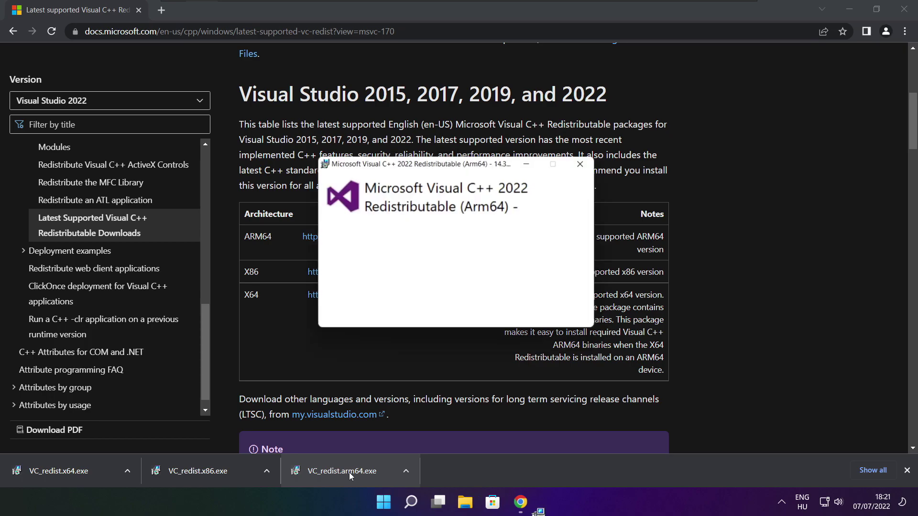
drag(589, 238, 589, 282)
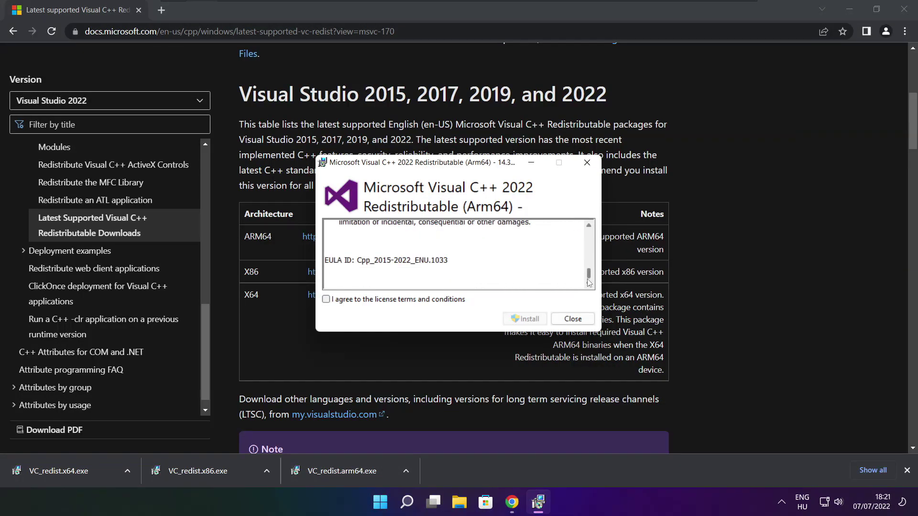
click(326, 300)
click(525, 318)
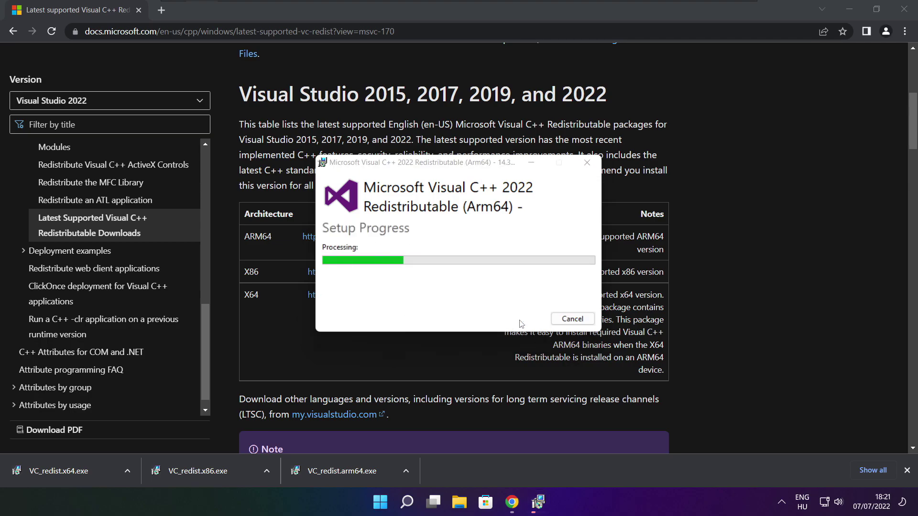
click(573, 319)
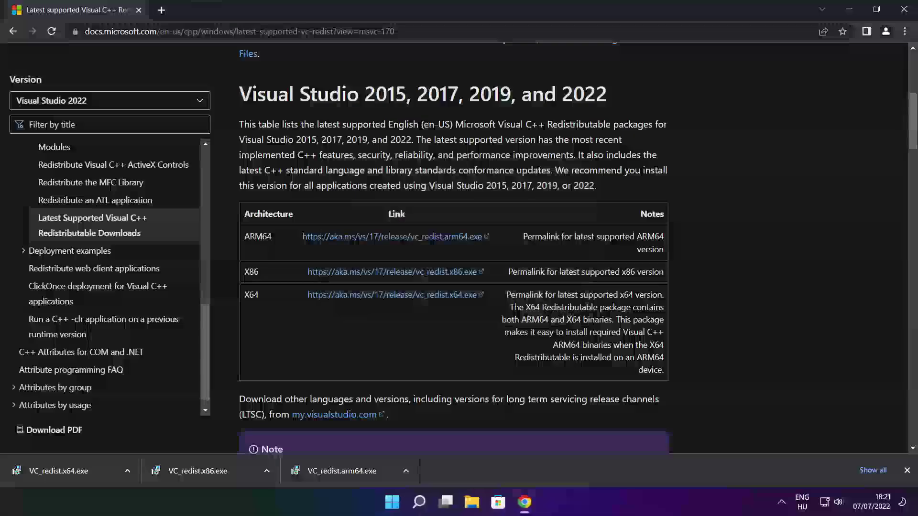
Step: Run VC_redist.x86.exe, agree to the license terms, install the x86 redistributable, and close the setup window
click(216, 469)
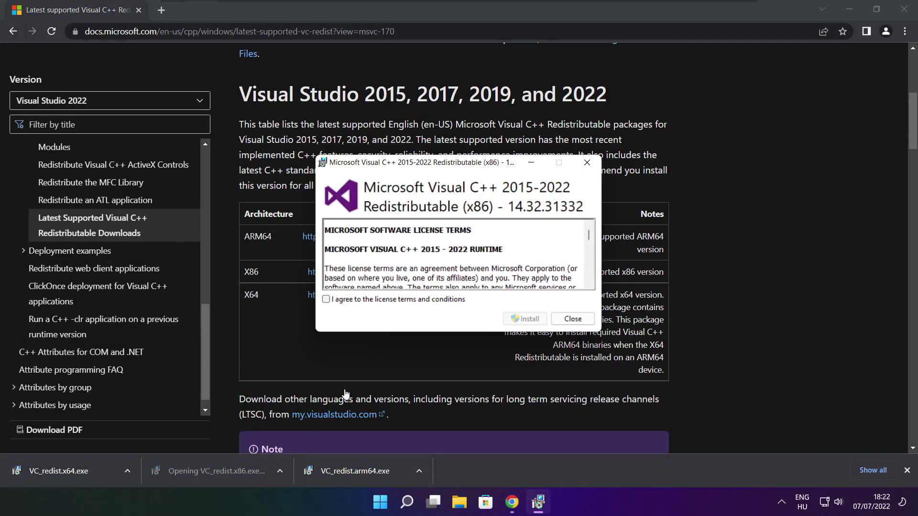
drag(590, 236, 591, 280)
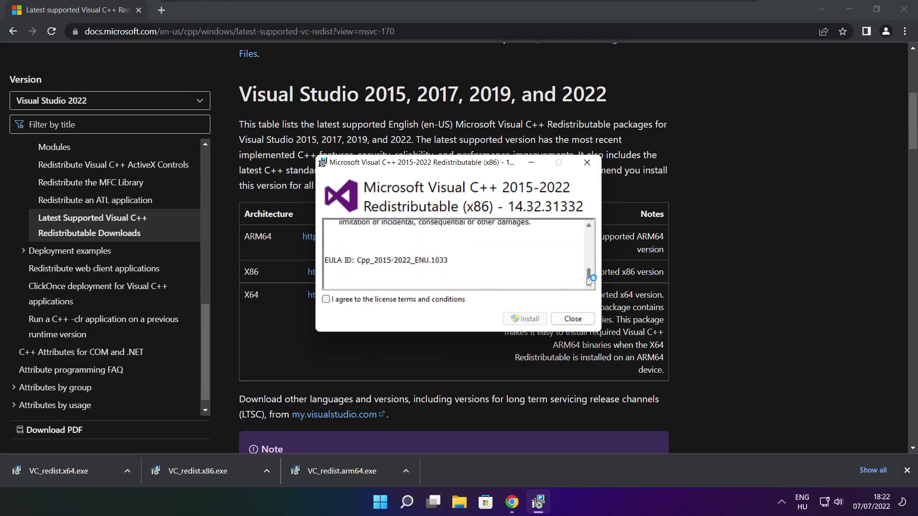
click(328, 300)
click(526, 320)
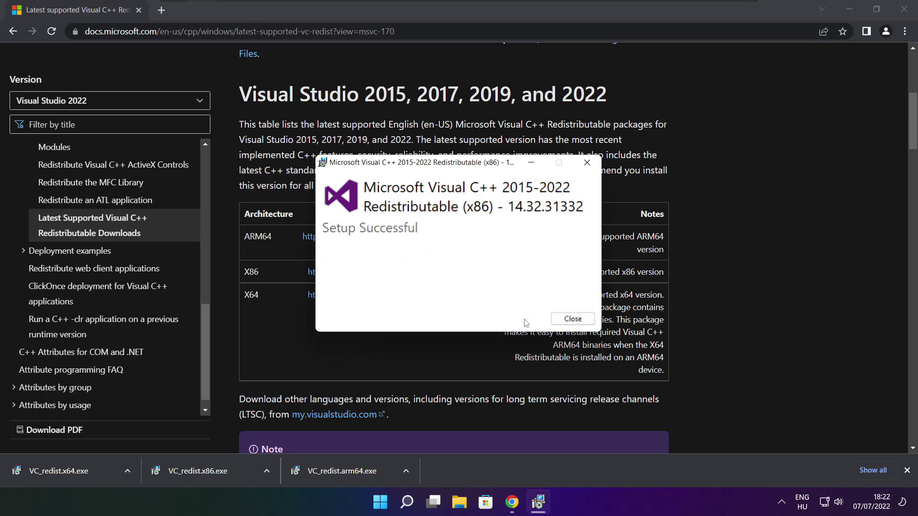
click(573, 319)
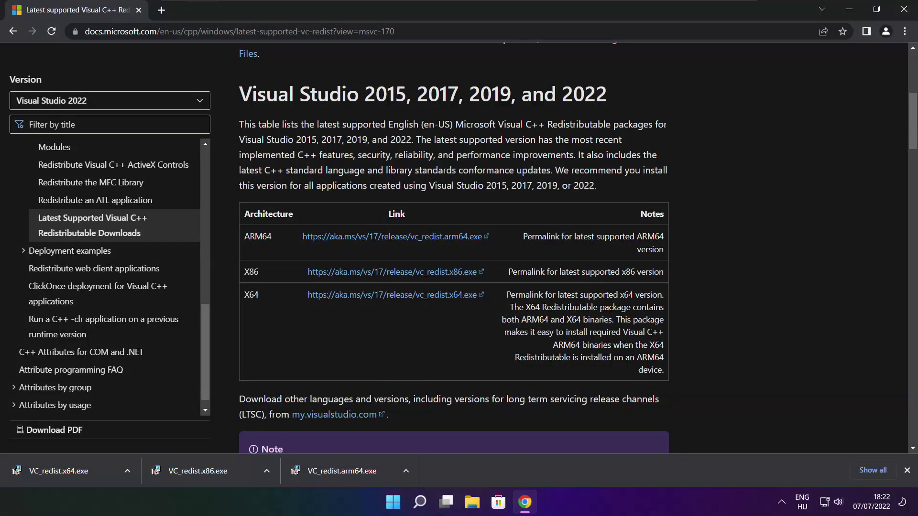
Step: Install the x64 redistributable with VC_redist.x64.exe, agreeing to the license terms, and close the setup window and the browser
click(77, 471)
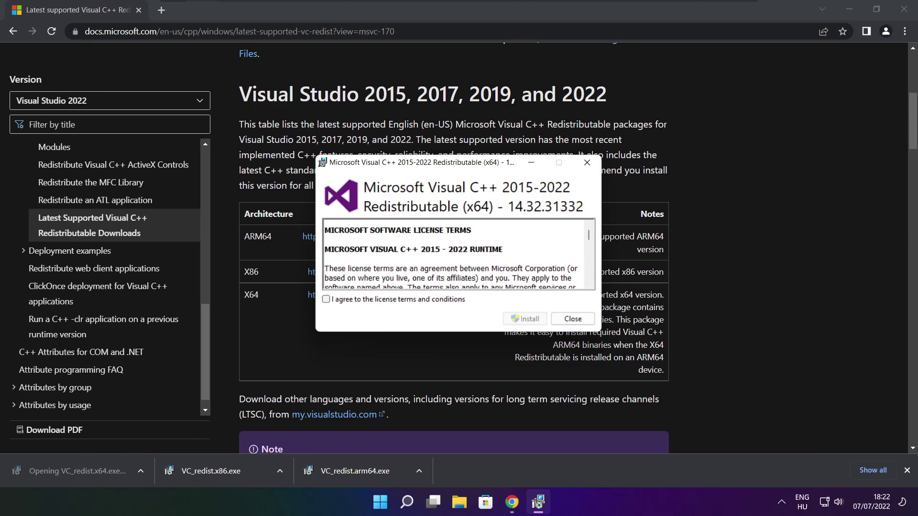
drag(589, 235, 588, 279)
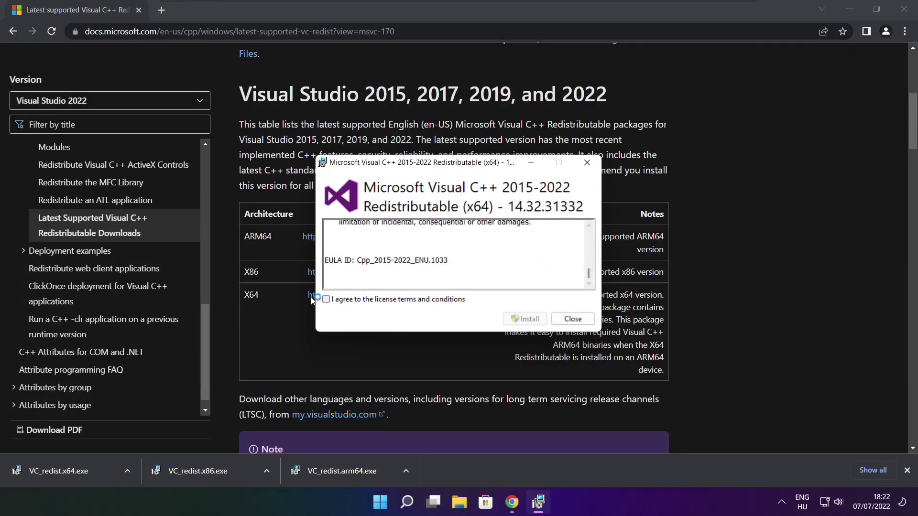
click(326, 300)
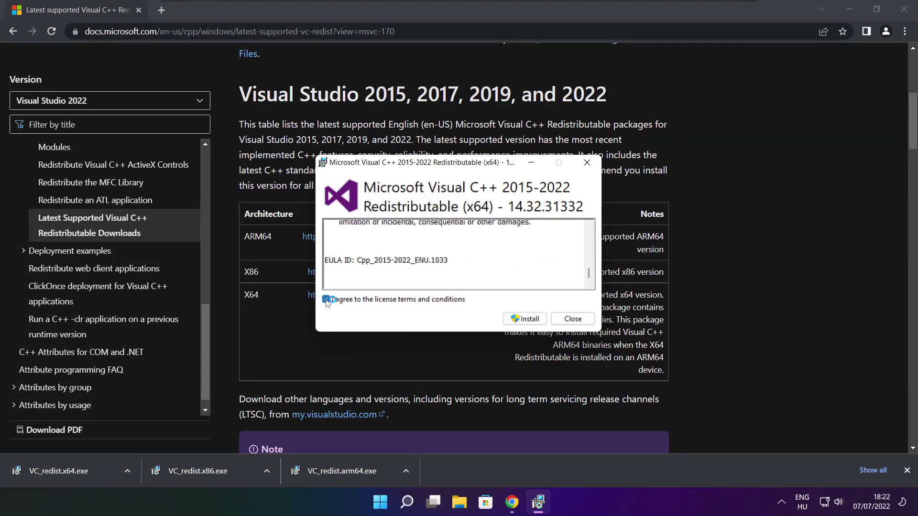
click(526, 319)
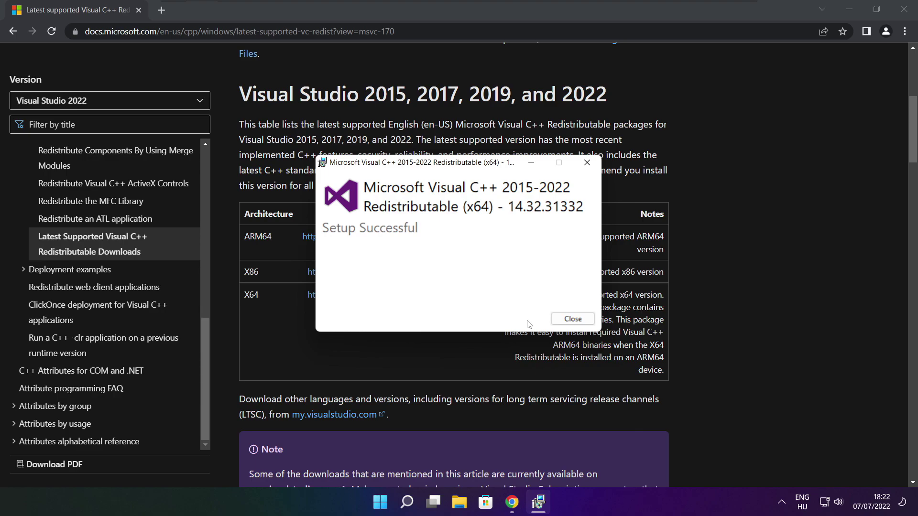
click(572, 320)
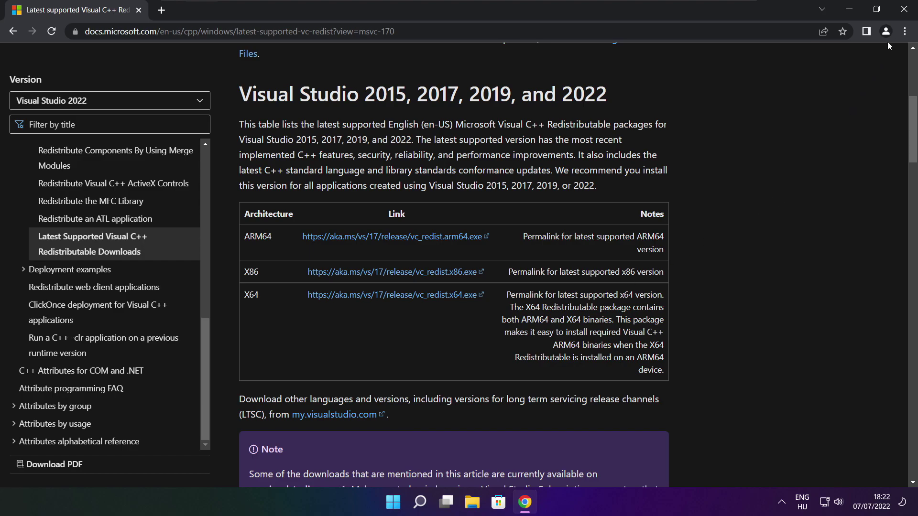
click(904, 9)
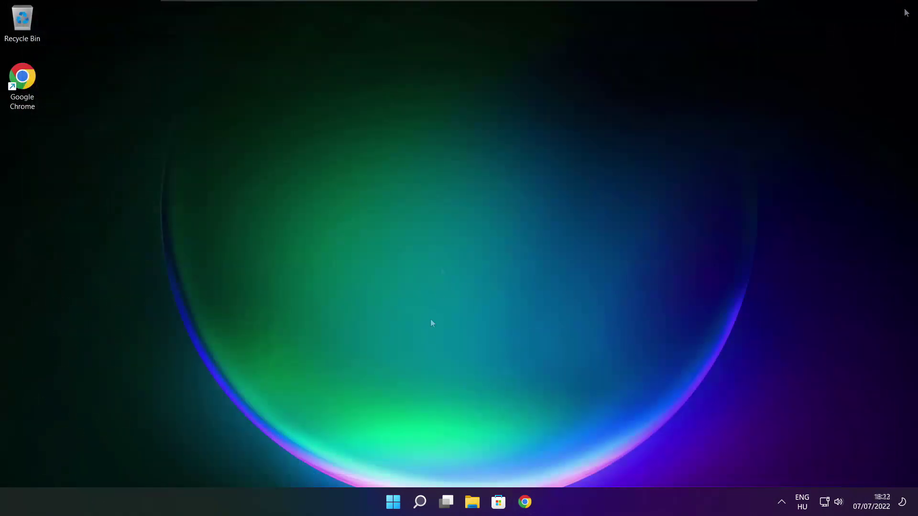
Step: In Task Manager, disable Cortana and Microsoft Edge as startup apps
right_click(395, 505)
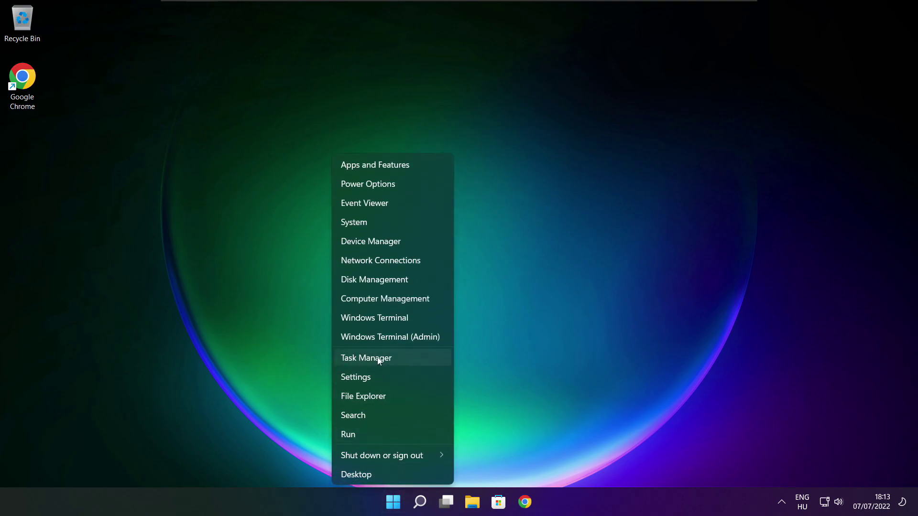
click(396, 358)
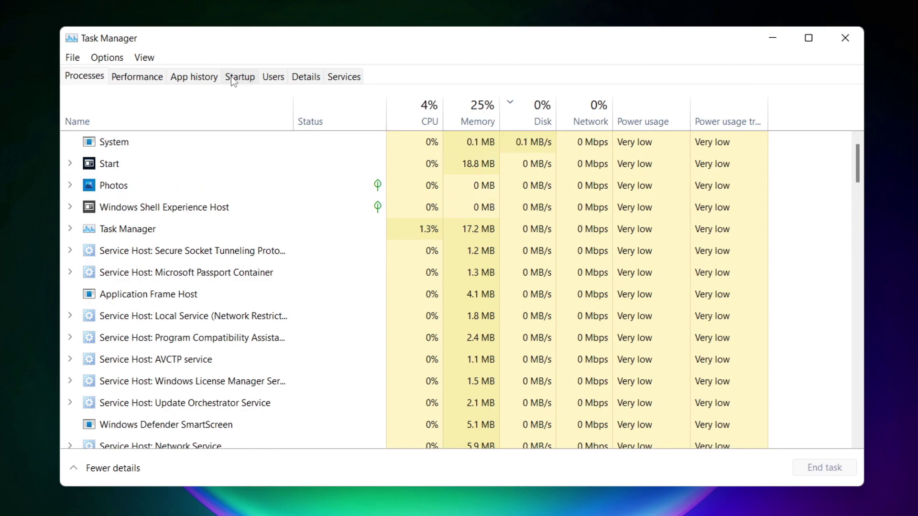
click(245, 83)
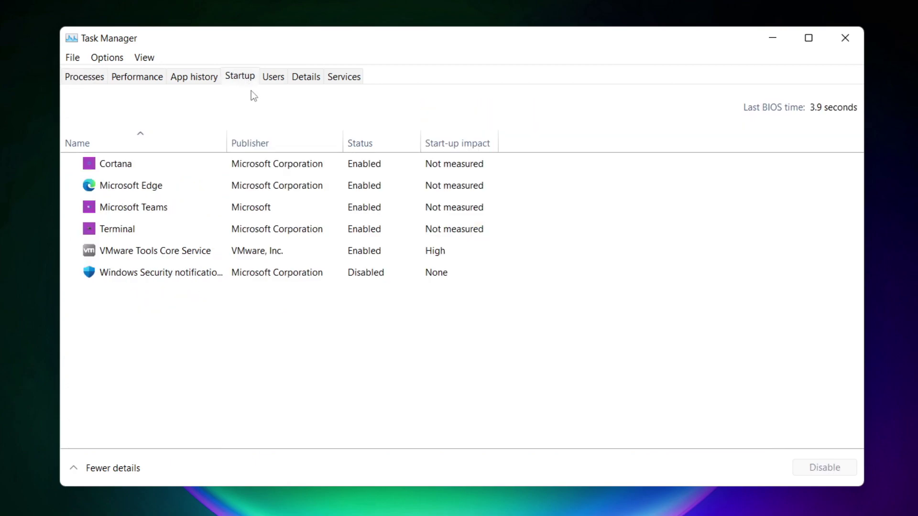
click(310, 168)
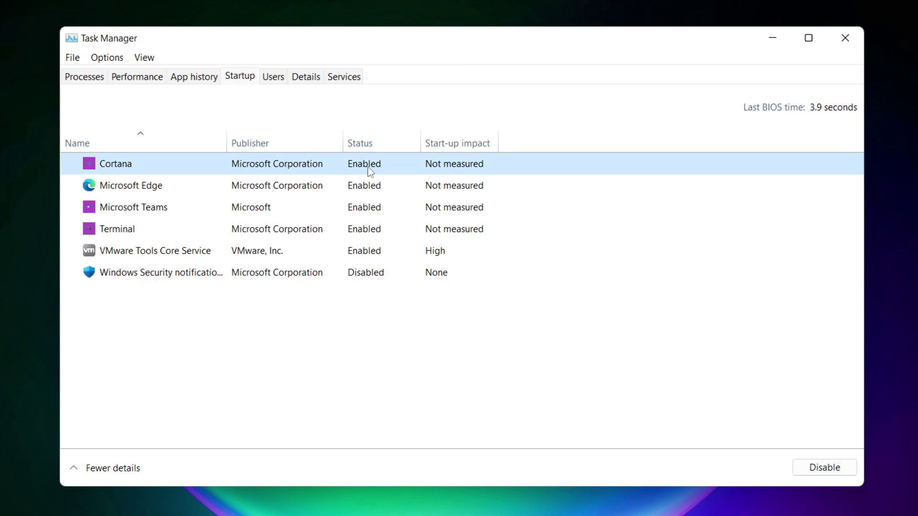
click(822, 471)
click(218, 191)
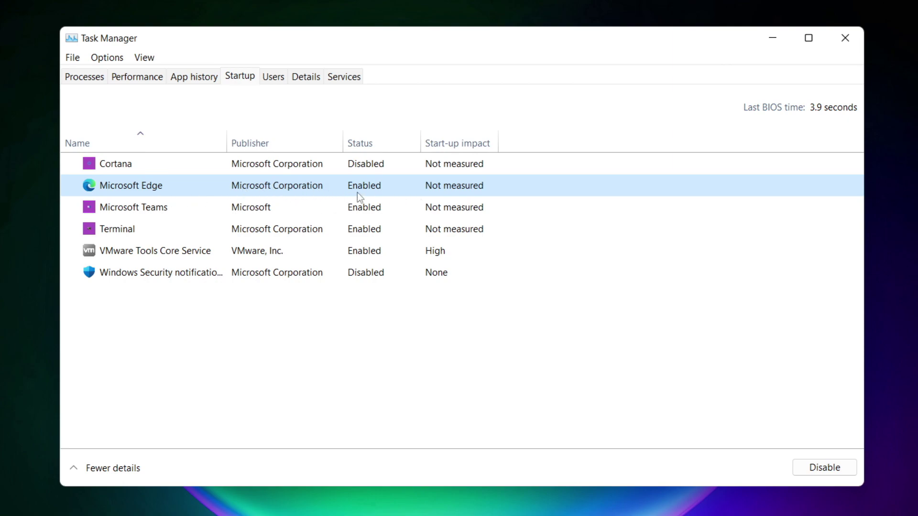
click(829, 470)
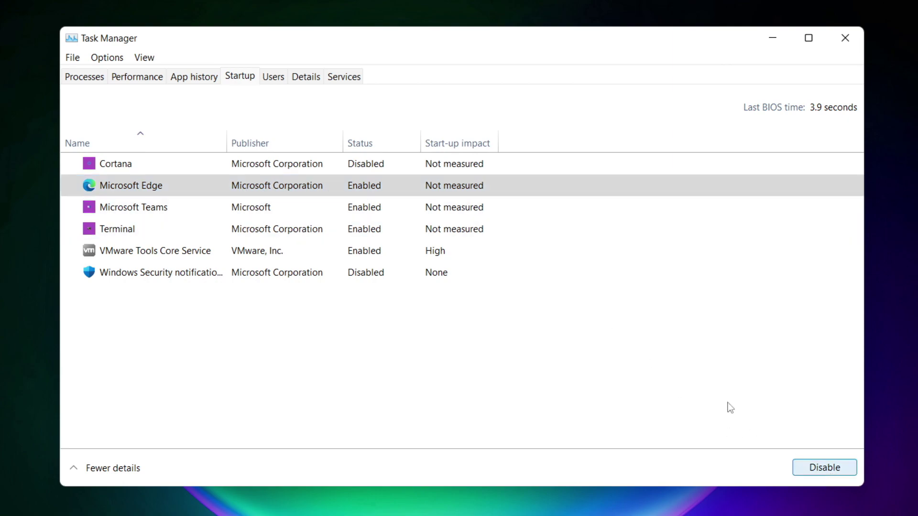
Step: Disable Microsoft Teams and Terminal as startup apps, and close Task Manager
click(376, 208)
click(838, 471)
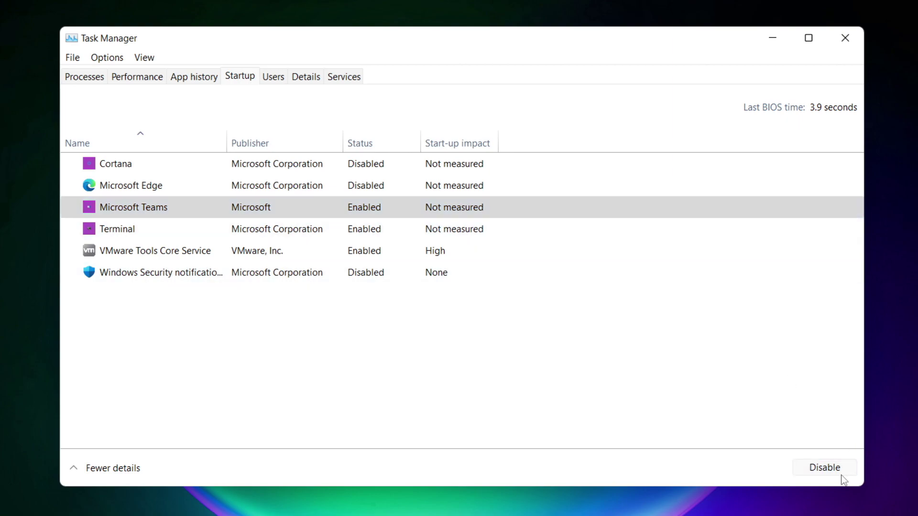
click(305, 233)
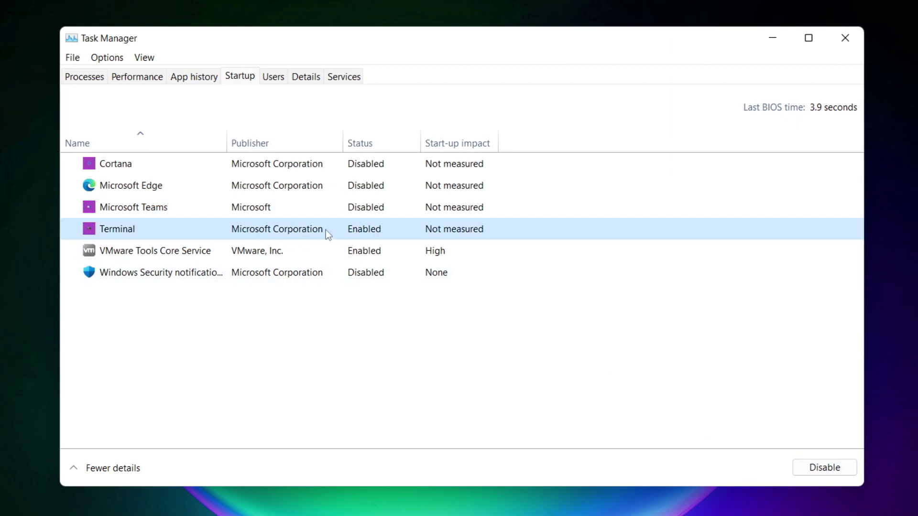
click(839, 472)
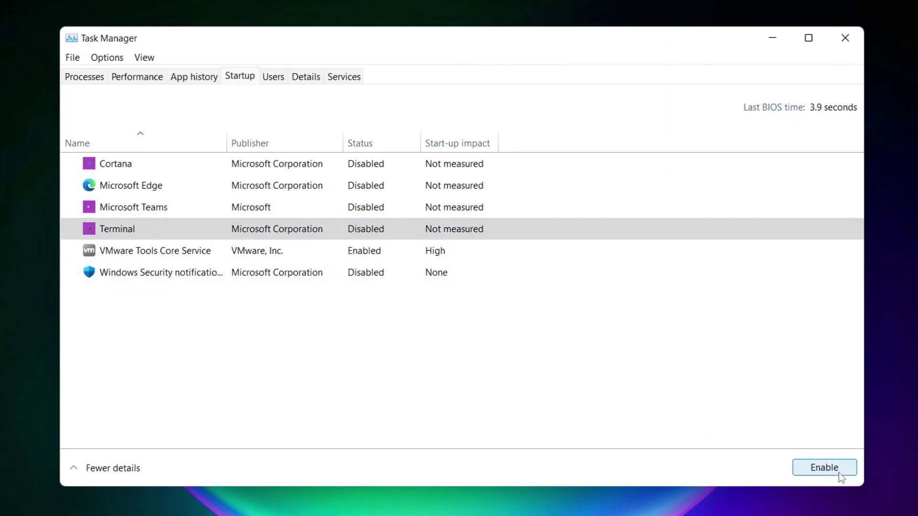
click(361, 231)
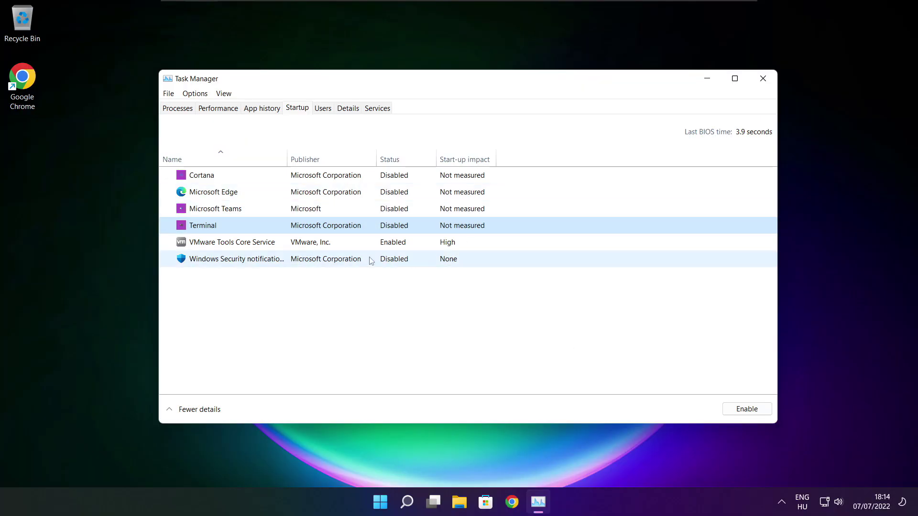
click(763, 78)
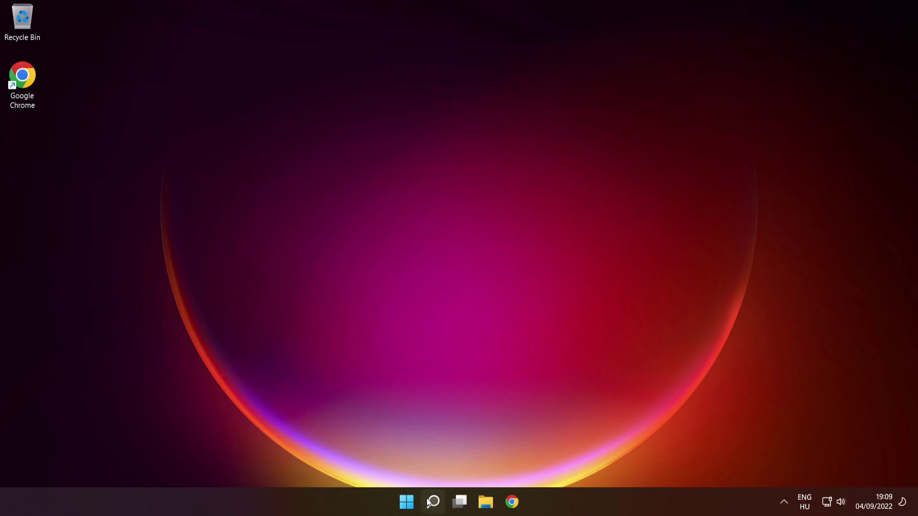
Step: Search Windows for cmd and run Command Prompt as administrator
mouse_move(433, 500)
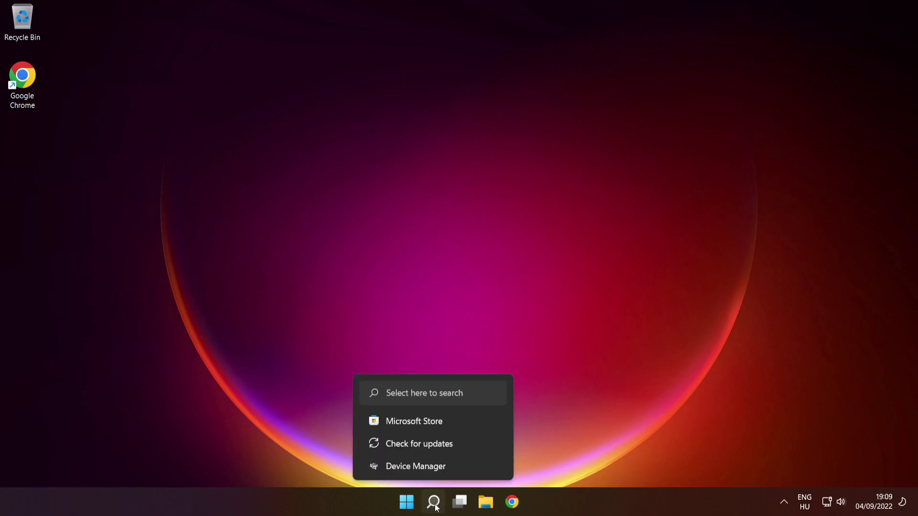
click(434, 502)
text(cmd)
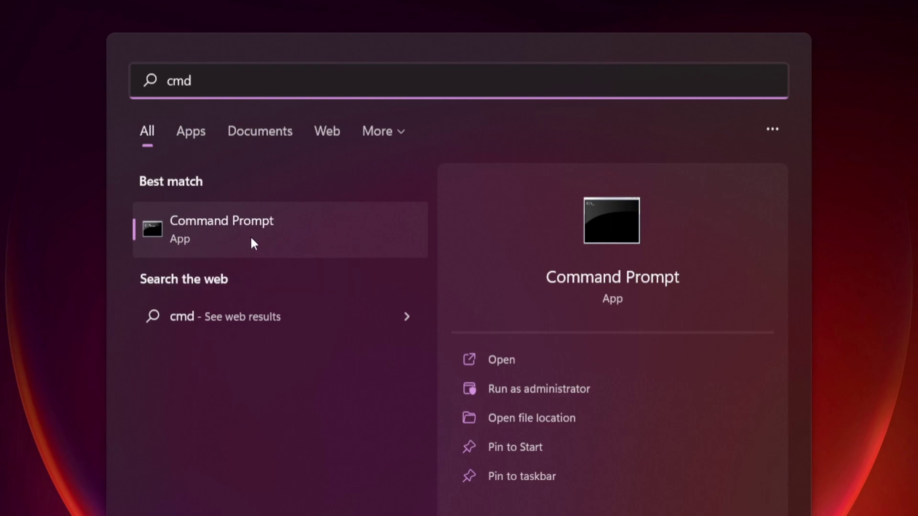
right_click(336, 227)
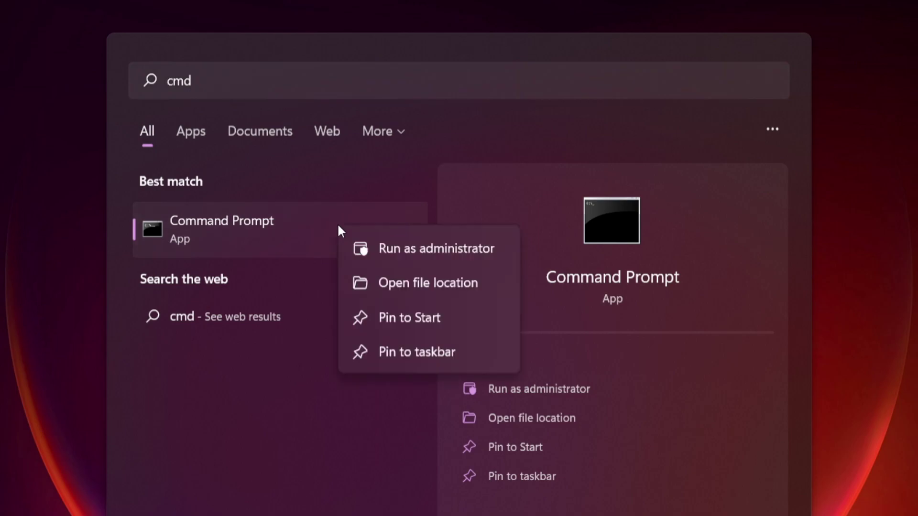
click(436, 247)
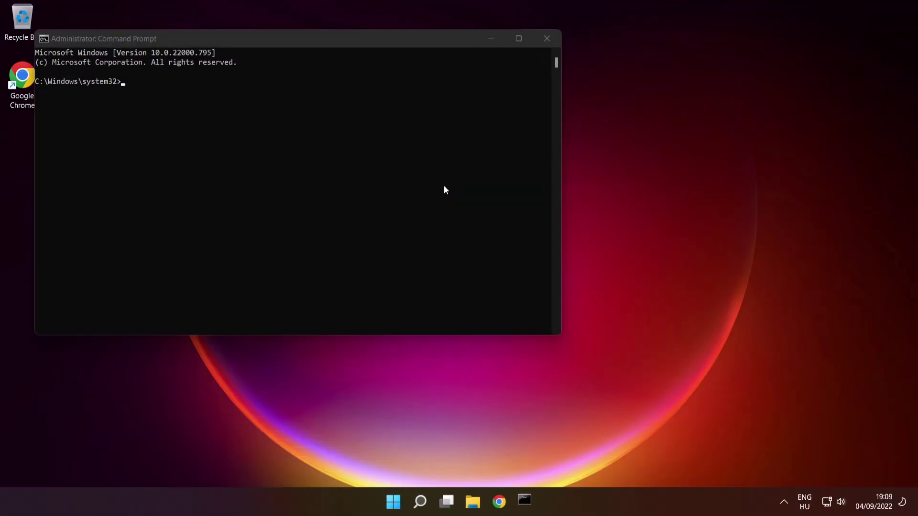
Step: Run the system file scan sfc /scannow and close Command Prompt once the scan is complete
drag(371, 43, 530, 118)
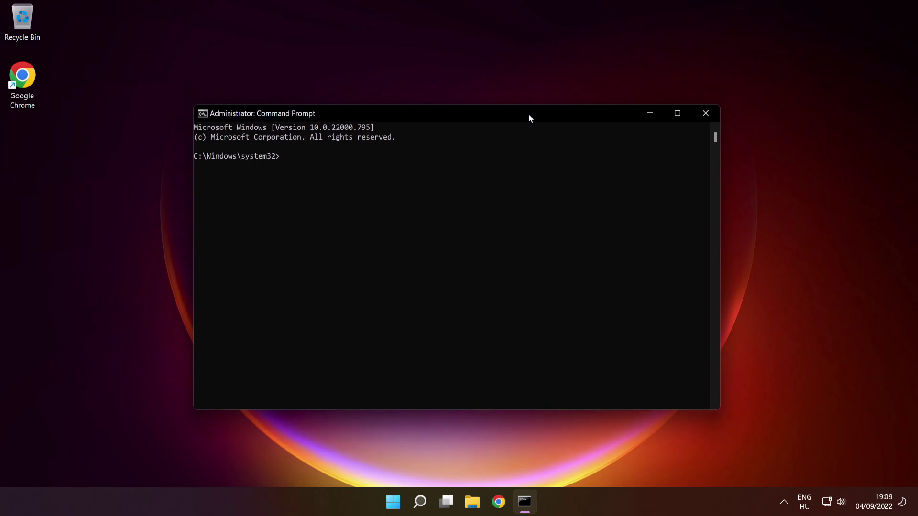
text(sfc /scanno)
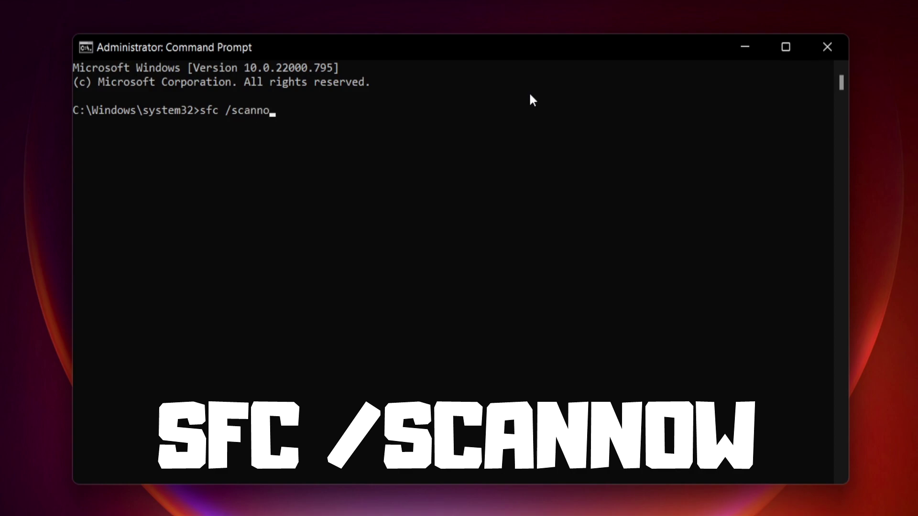
text(w)
key(Return)
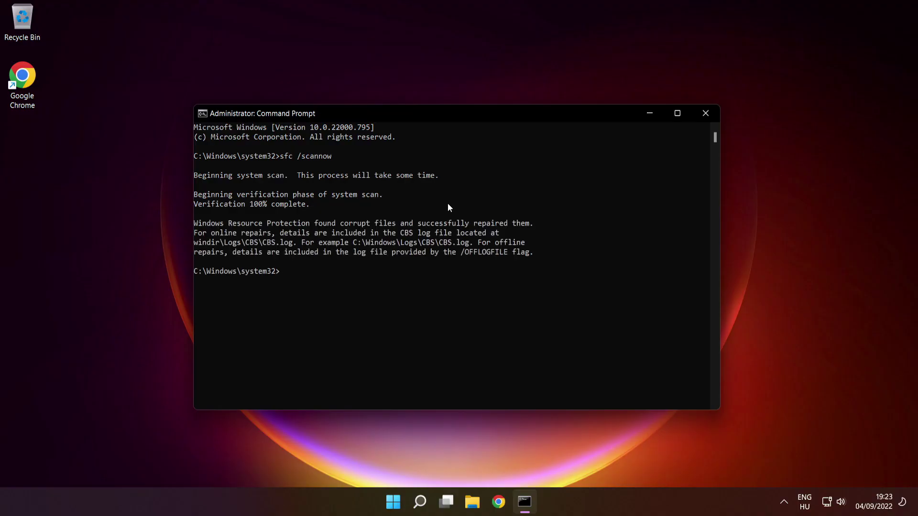
click(707, 115)
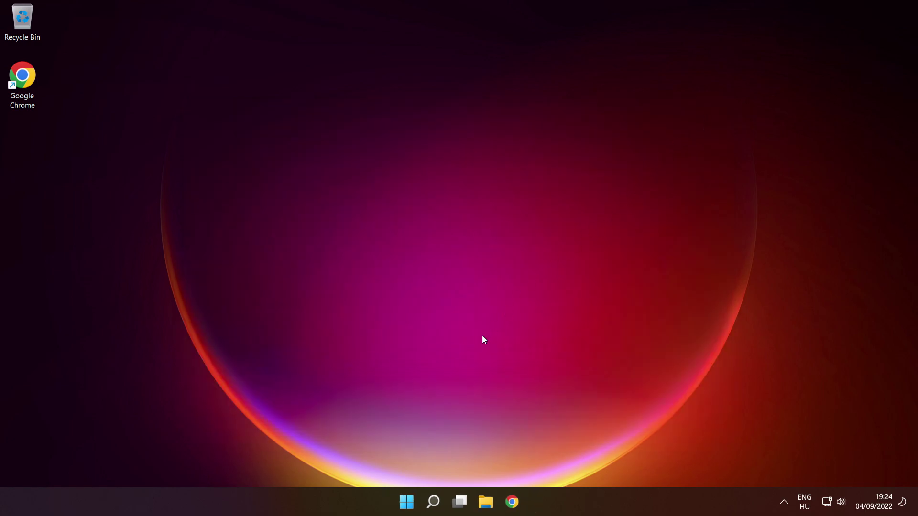
Step: Restart the computer
click(406, 499)
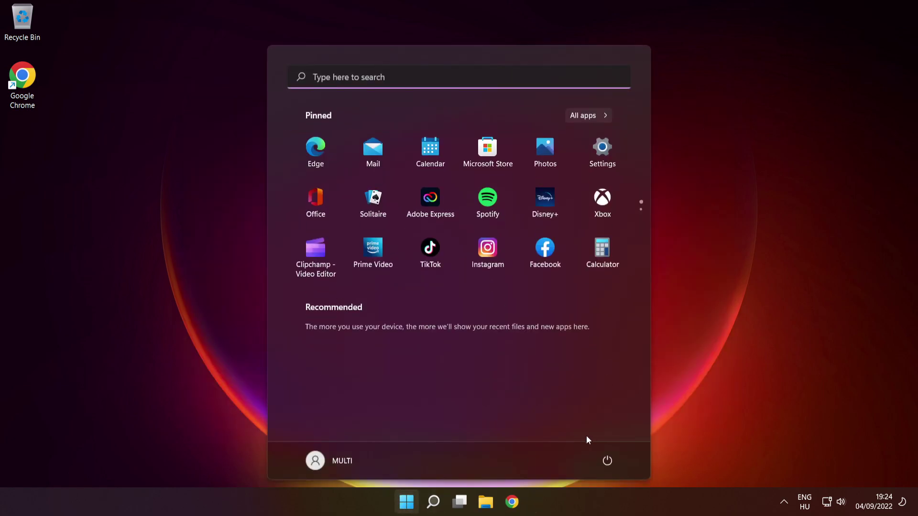
click(608, 461)
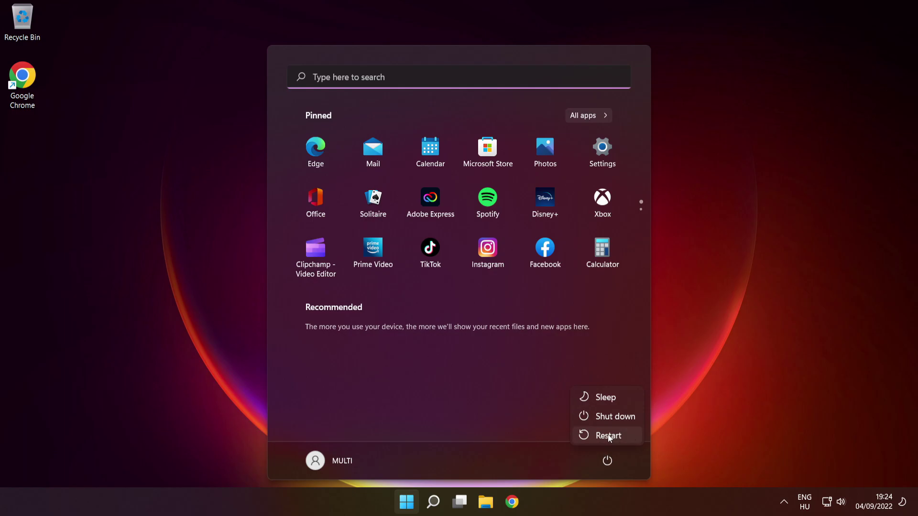
click(611, 435)
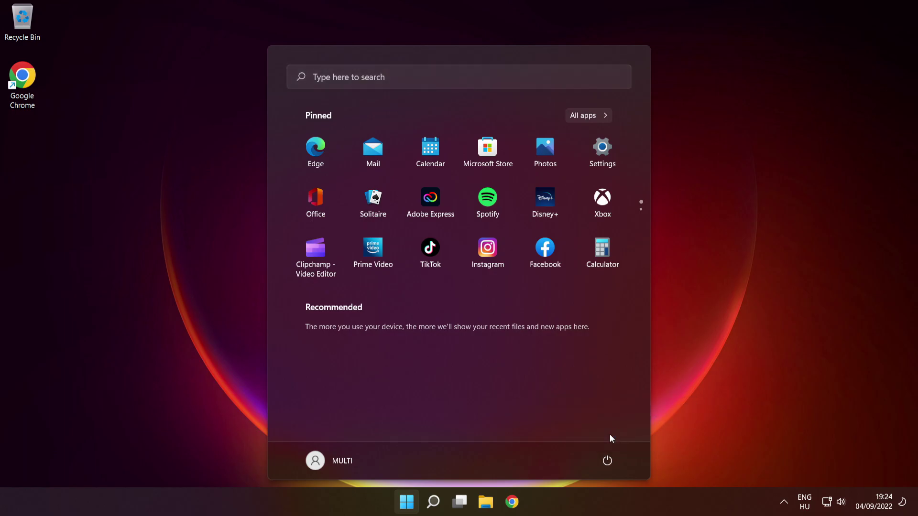